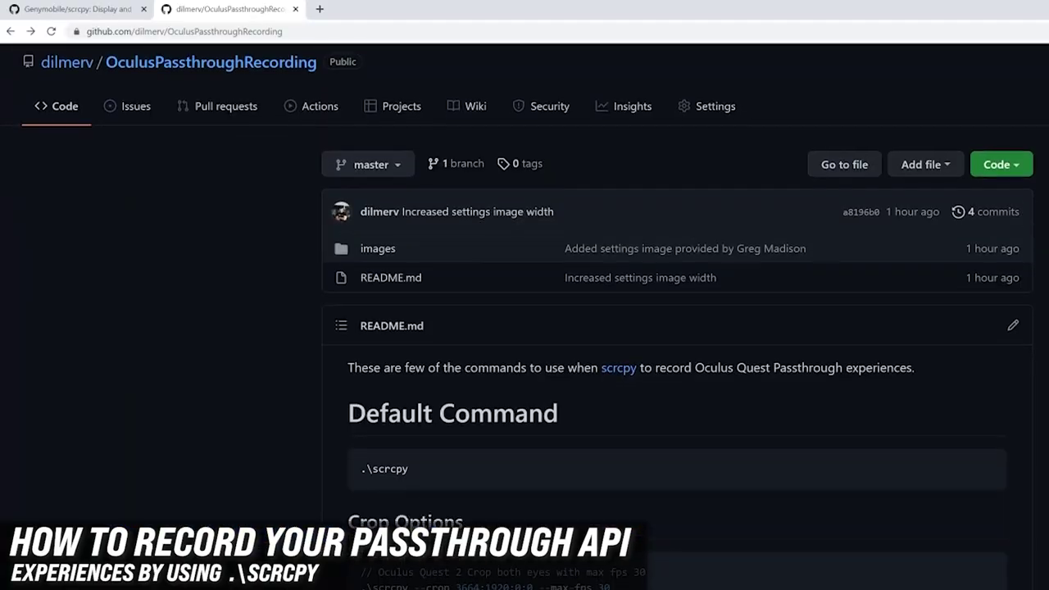
pyautogui.scroll(-1, 676, 328)
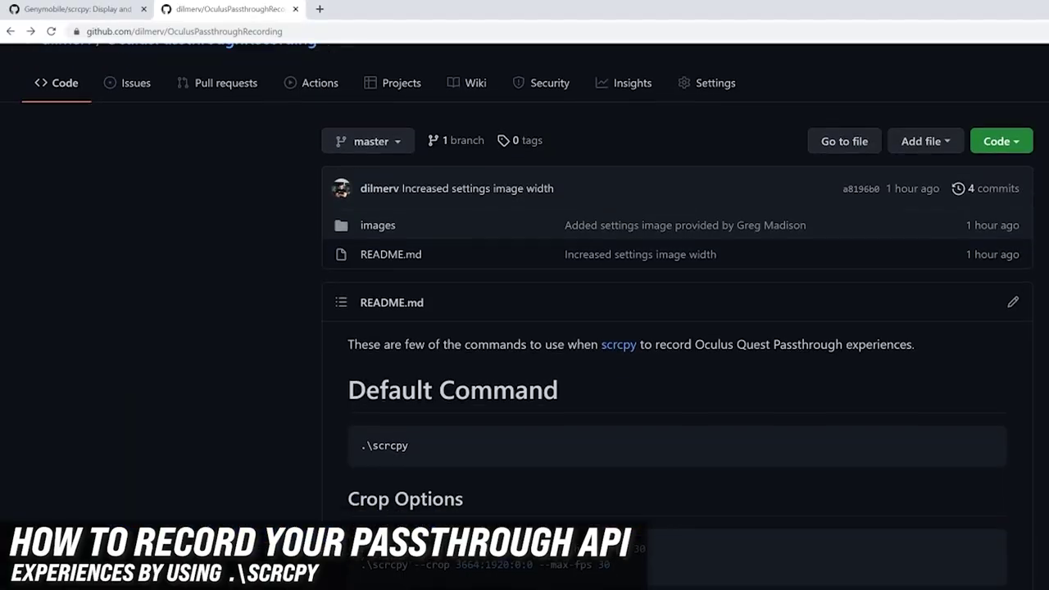
pyautogui.scroll(-1, 677, 327)
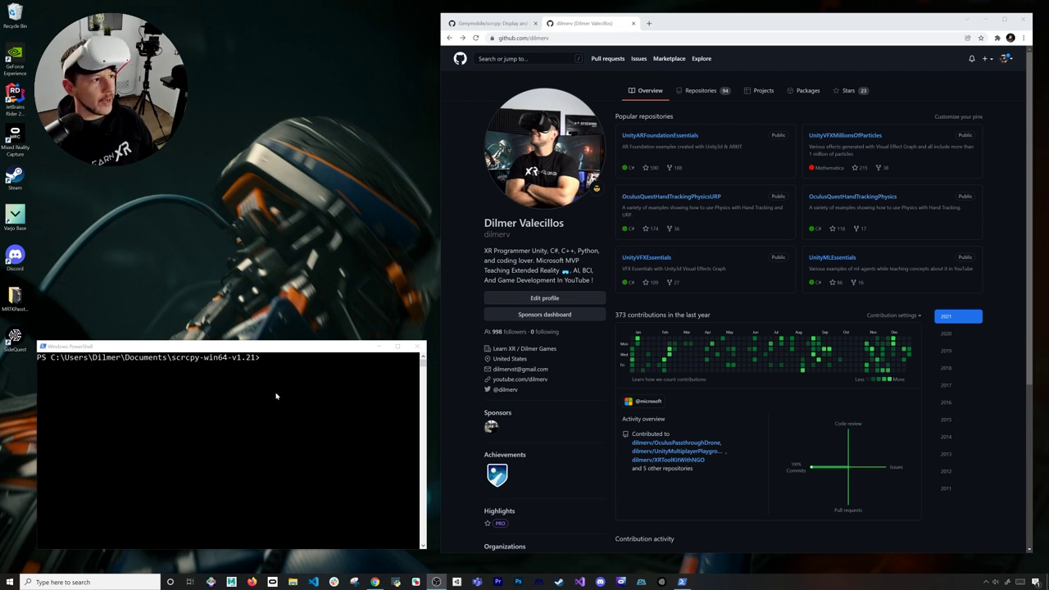
# - Open the OculusPassthroughRecording repository from the profile's repository list and look over its README
pyautogui.click(701, 93)
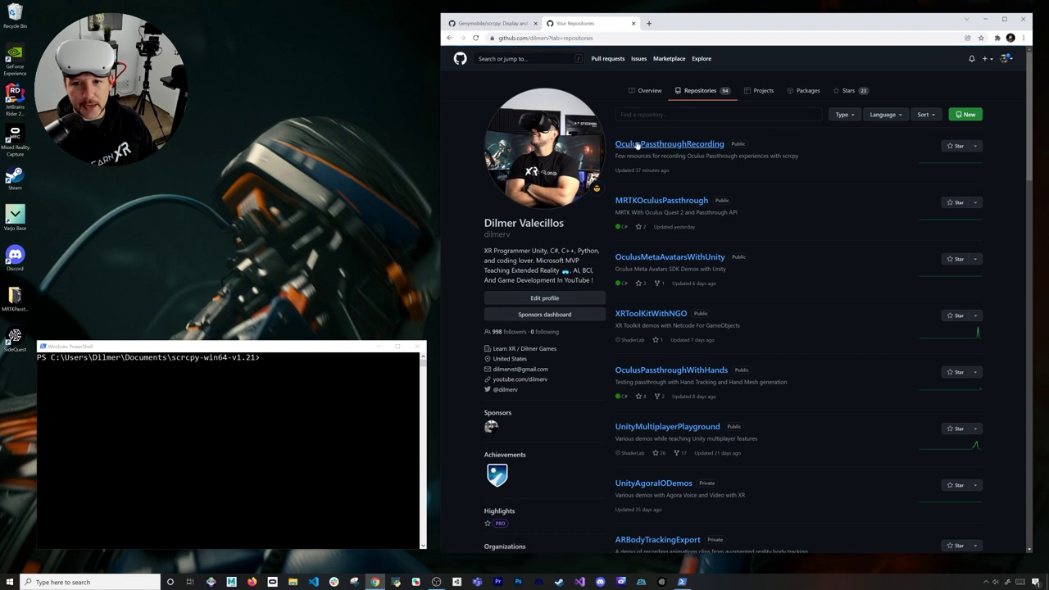
pyautogui.click(638, 146)
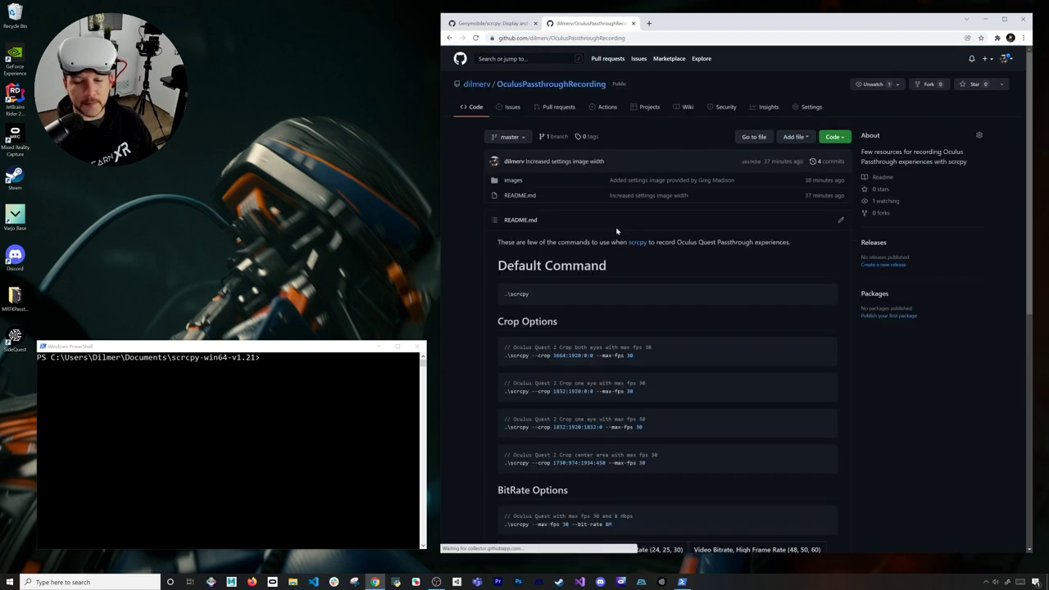
pyautogui.scroll(-1, 585, 327)
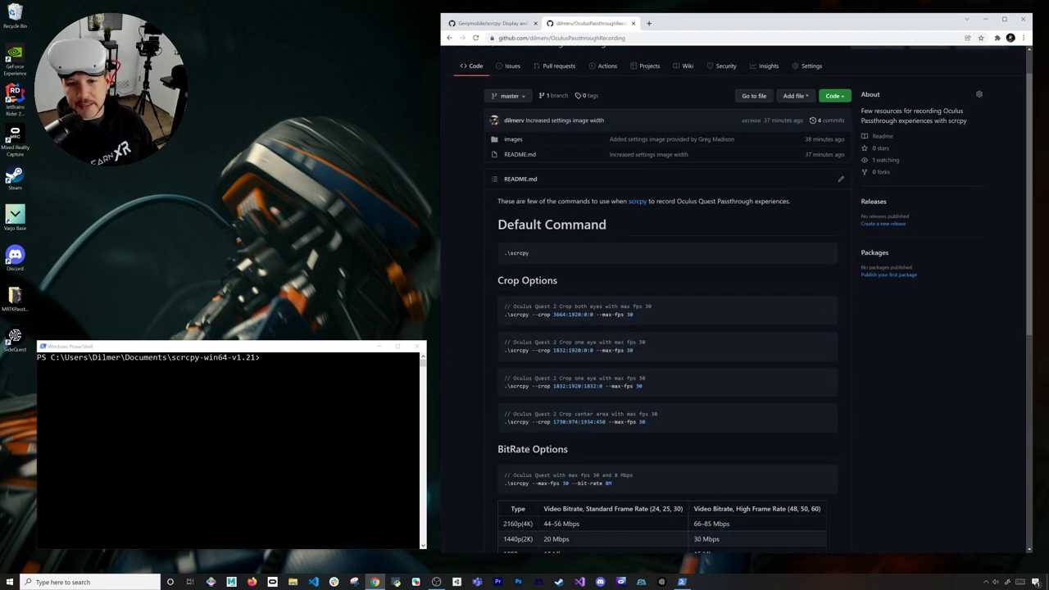
pyautogui.scroll(1, 736, 299)
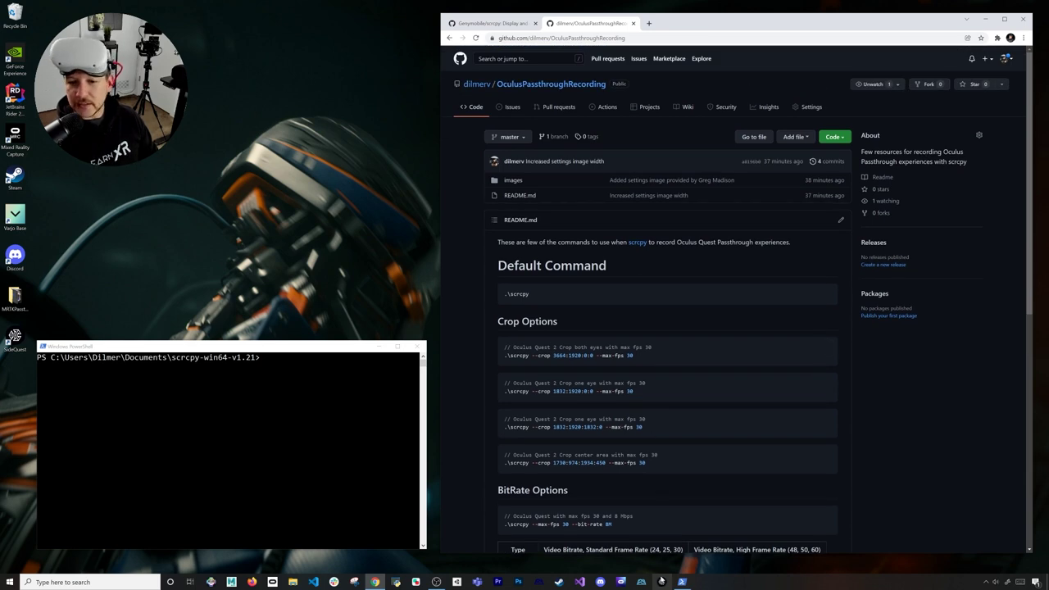
pyautogui.click(827, 347)
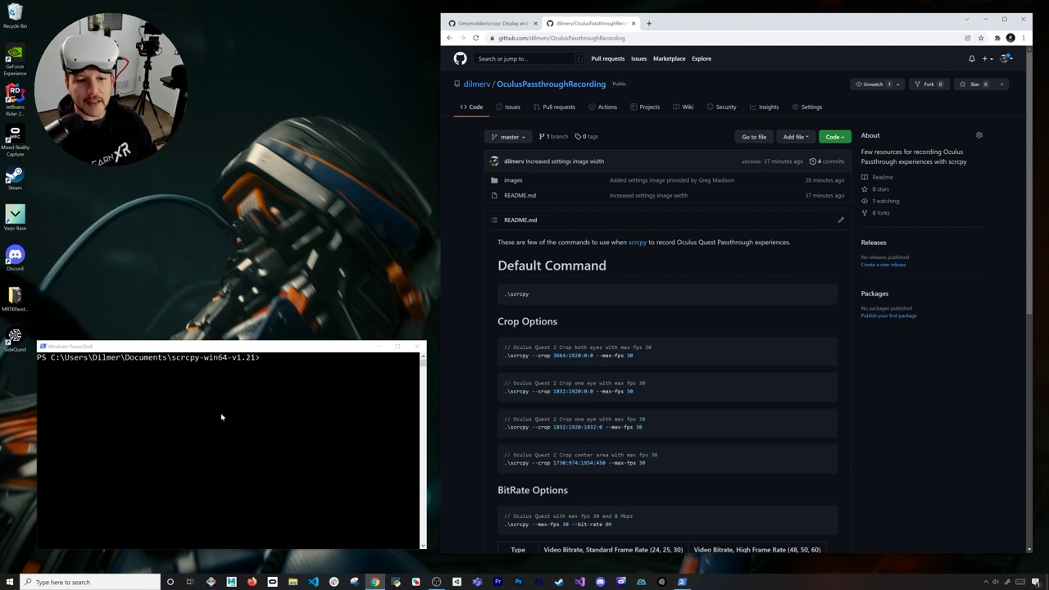
# - Open the scrcpy project linked in the README and examine its features, requirements and the Linux and Windows installation instructions
pyautogui.click(636, 242)
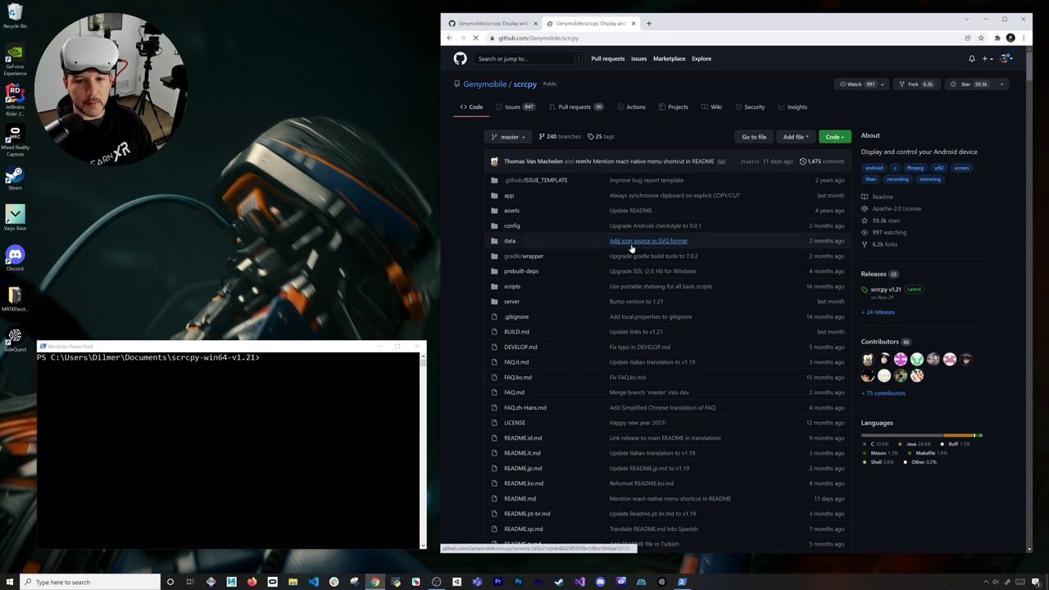
pyautogui.scroll(-4, 611, 303)
pyautogui.scroll(-5, 612, 303)
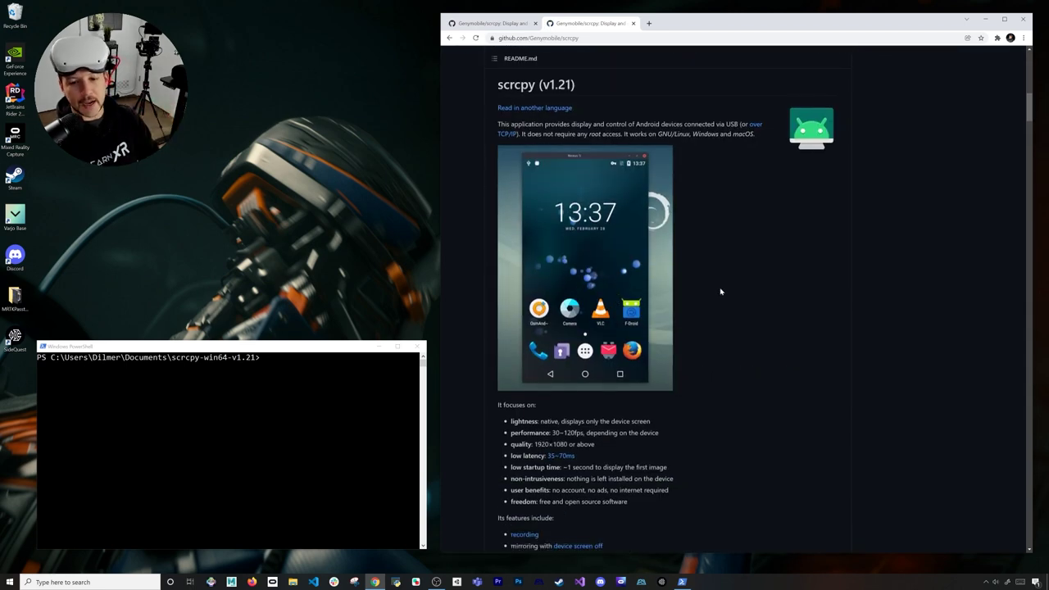
pyautogui.scroll(-2, 688, 275)
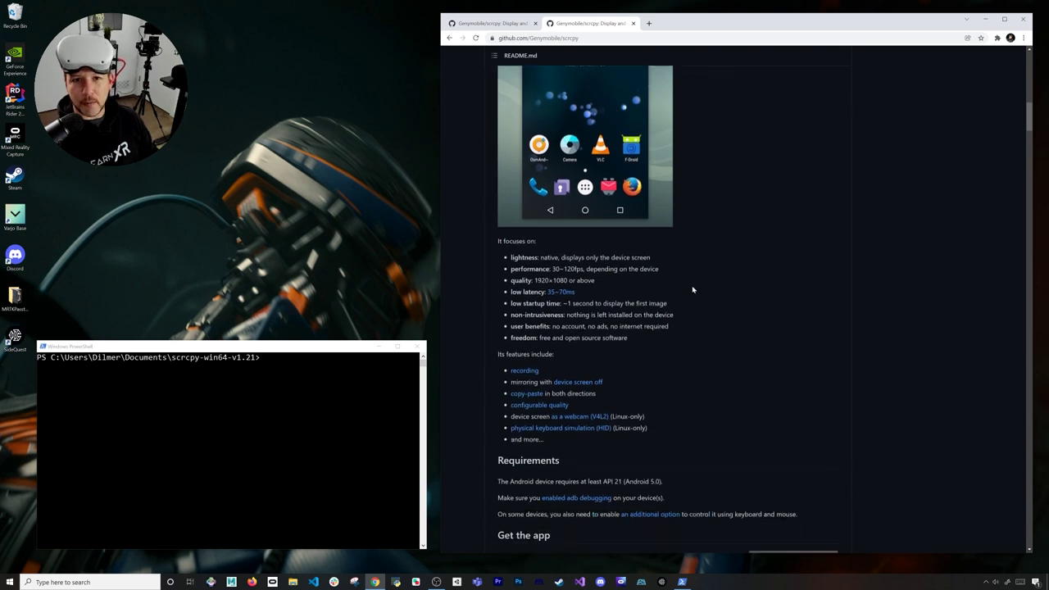
pyautogui.scroll(-3, 700, 293)
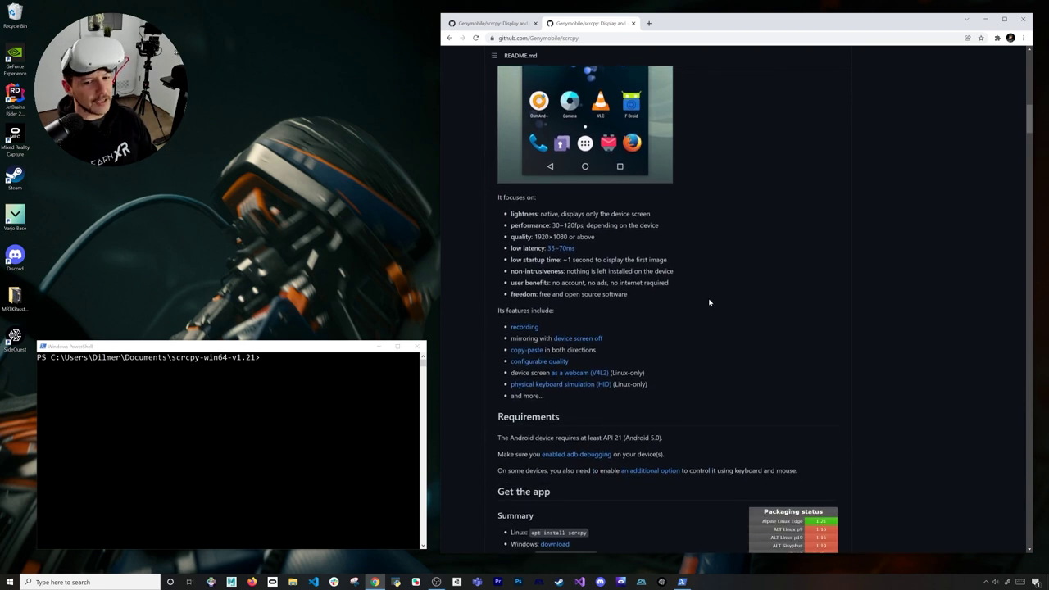
pyautogui.scroll(-1, 709, 301)
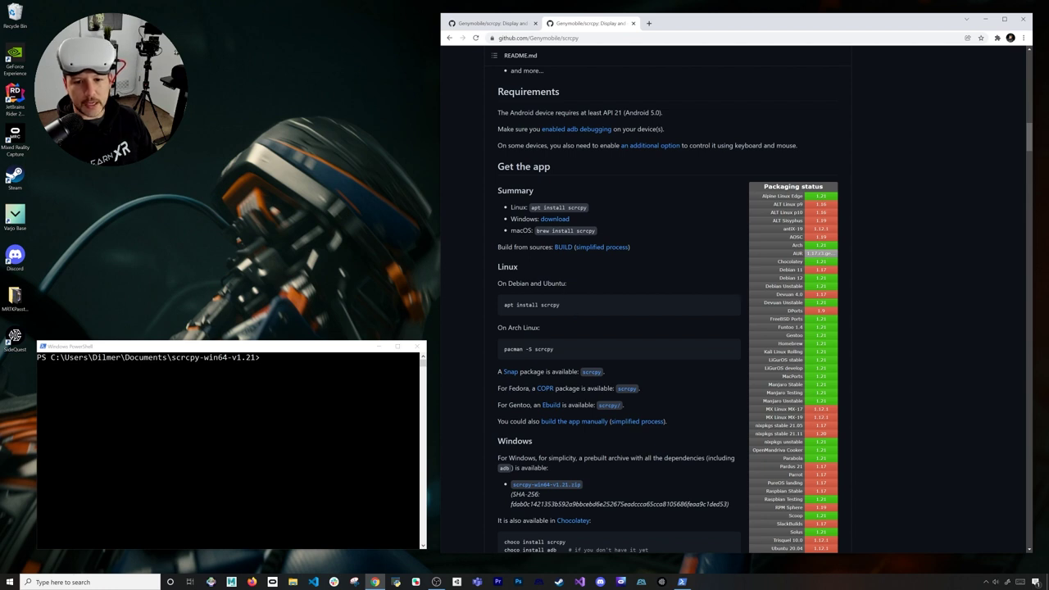
pyautogui.moveTo(503, 305); pyautogui.dragTo(537, 305)
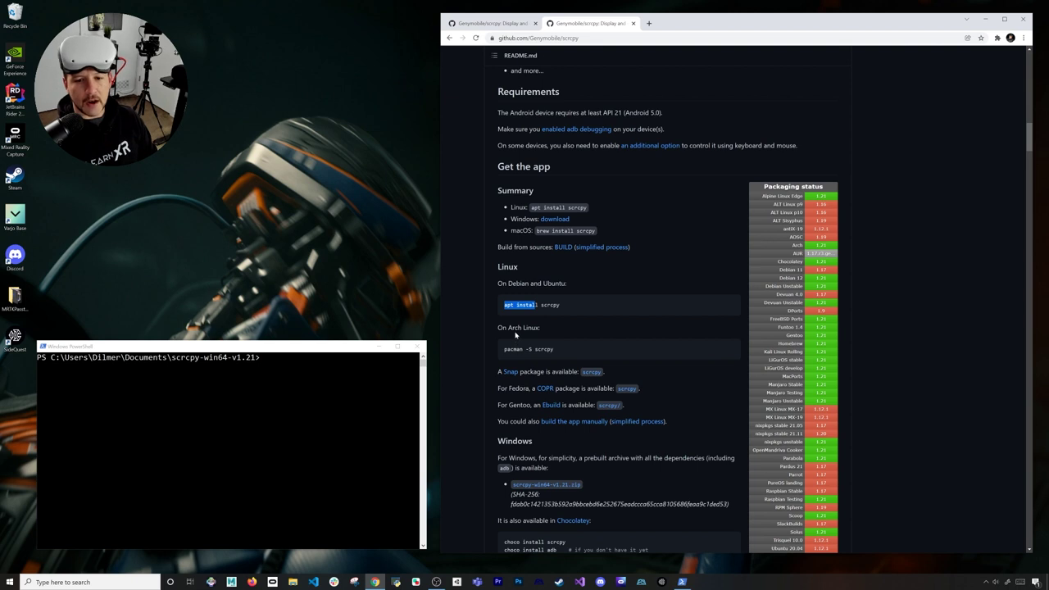
pyautogui.moveTo(562, 349); pyautogui.dragTo(513, 349)
pyautogui.scroll(-1, 524, 360)
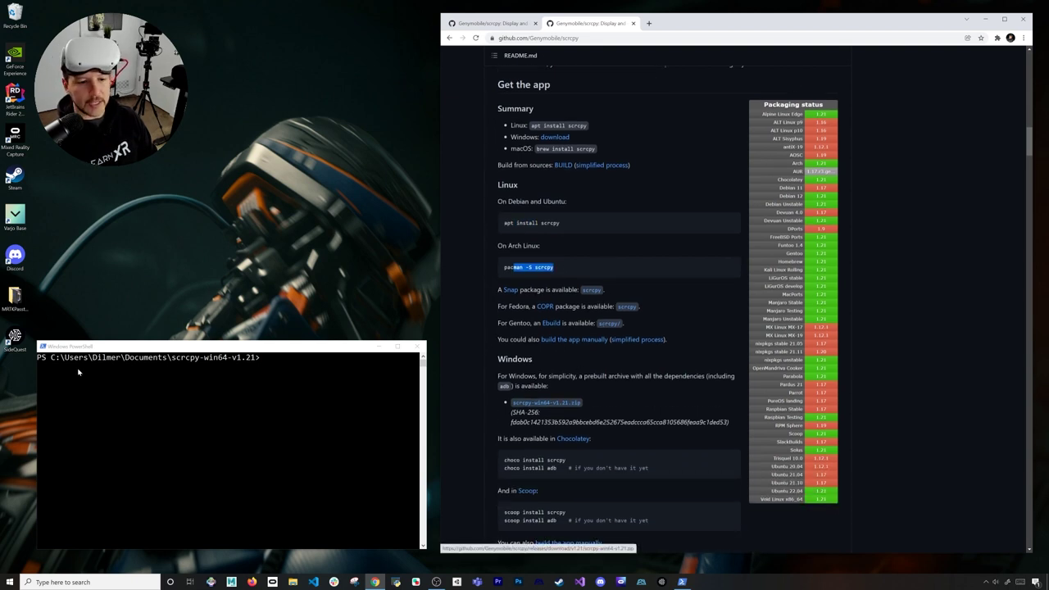
# - Highlight the scrcpy-win64-v1.21 folder name in the PowerShell prompt
pyautogui.click(174, 362)
pyautogui.moveTo(259, 360); pyautogui.dragTo(175, 364)
pyautogui.hotkey('ctrl', 'c')
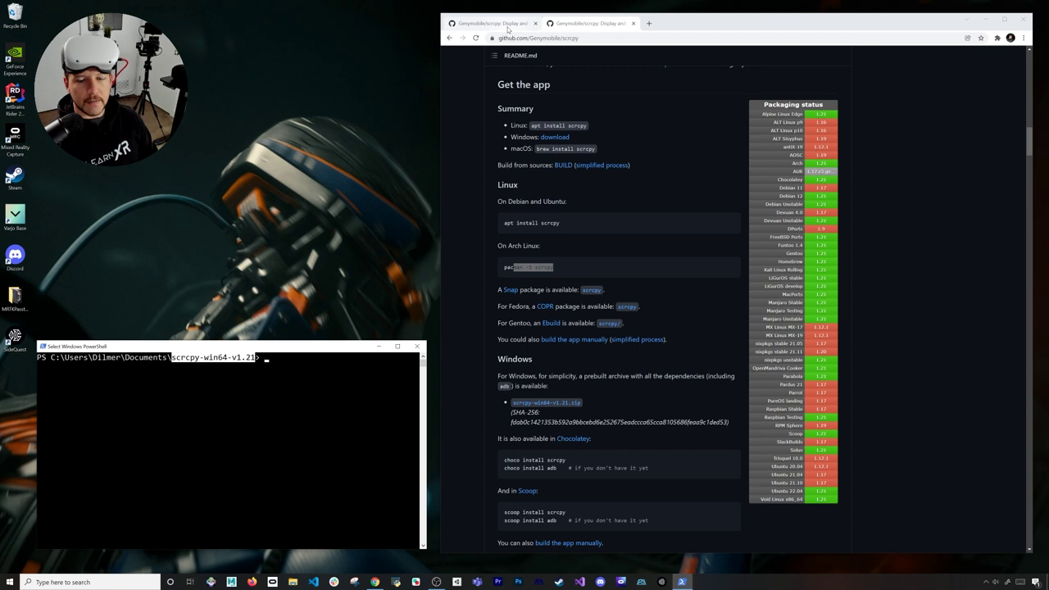
# - Return to the OculusPassthroughRecording README, highlight the default .\scrcpy command and enlarge the page text
pyautogui.click(449, 38)
pyautogui.click(449, 38)
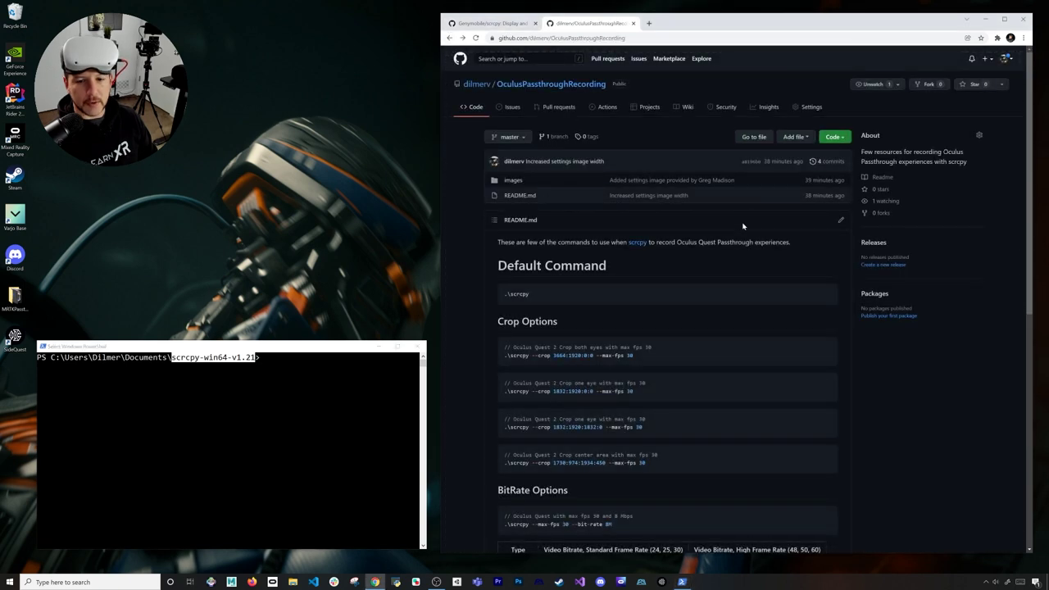
pyautogui.scroll(-3, 669, 319)
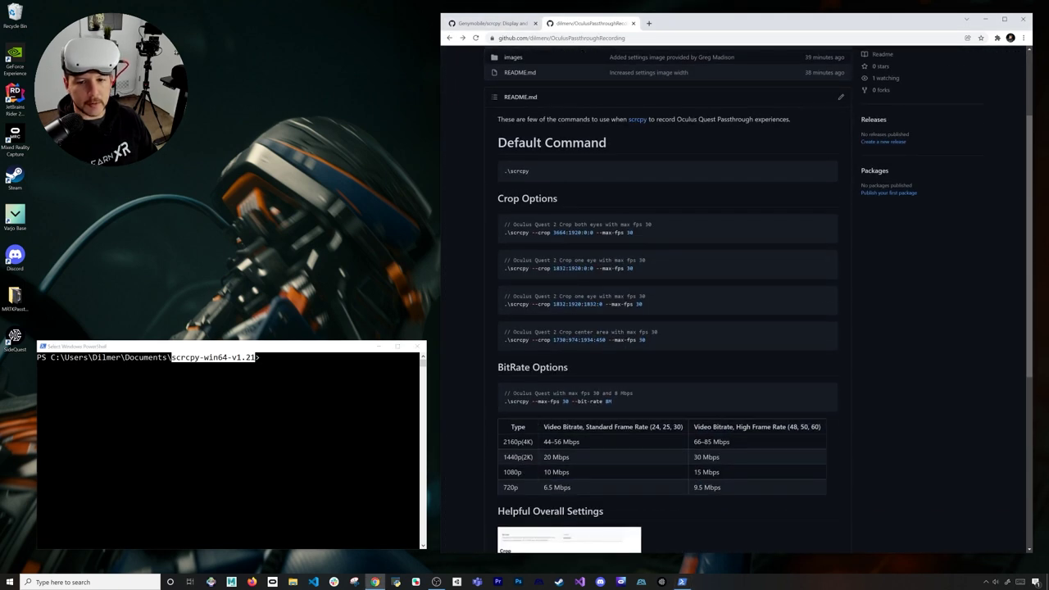
pyautogui.moveTo(537, 173); pyautogui.dragTo(497, 175)
pyautogui.hotkey('ctrl', '+')
pyautogui.hotkey('ctrl', '+')
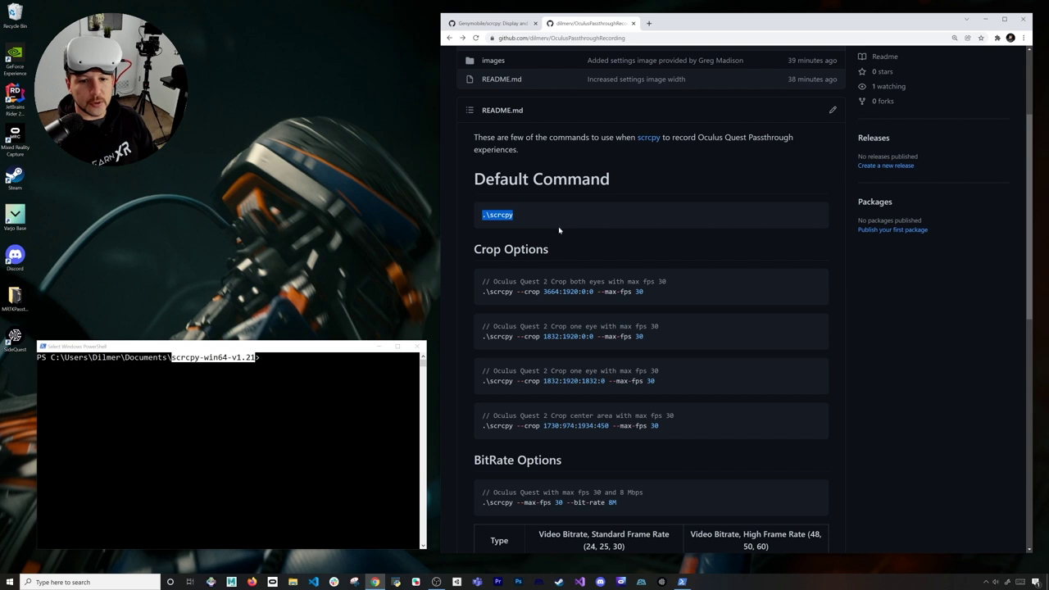
# - Examine the README's crop and bit rate options, highlighting the --max-fps 30 --bit-rate 8M command and its 8M value
pyautogui.moveTo(816, 281)
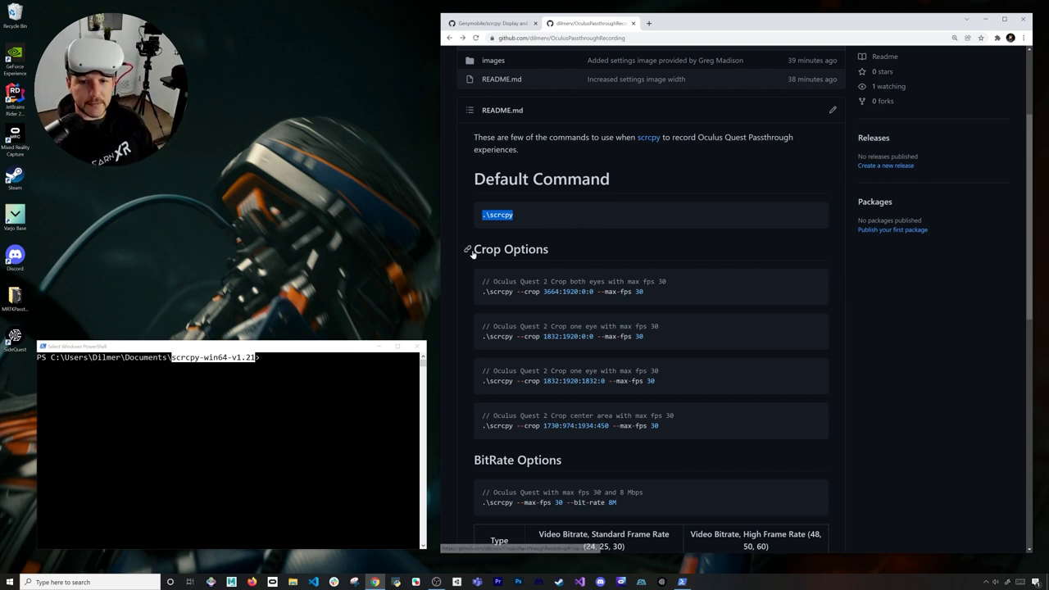
pyautogui.scroll(-3, 577, 312)
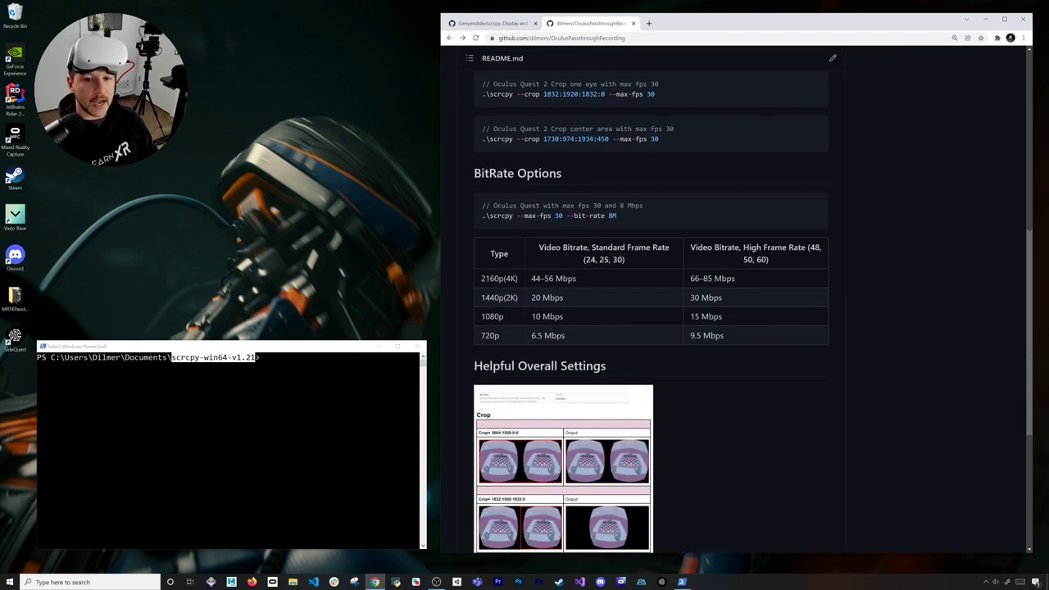
pyautogui.moveTo(616, 215); pyautogui.dragTo(503, 218)
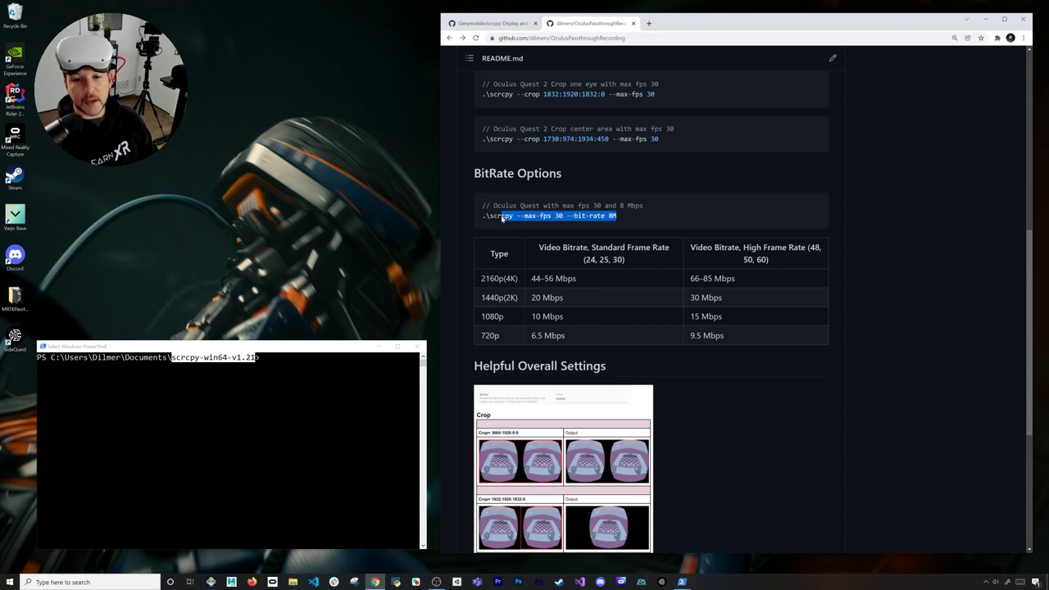
pyautogui.click(621, 219)
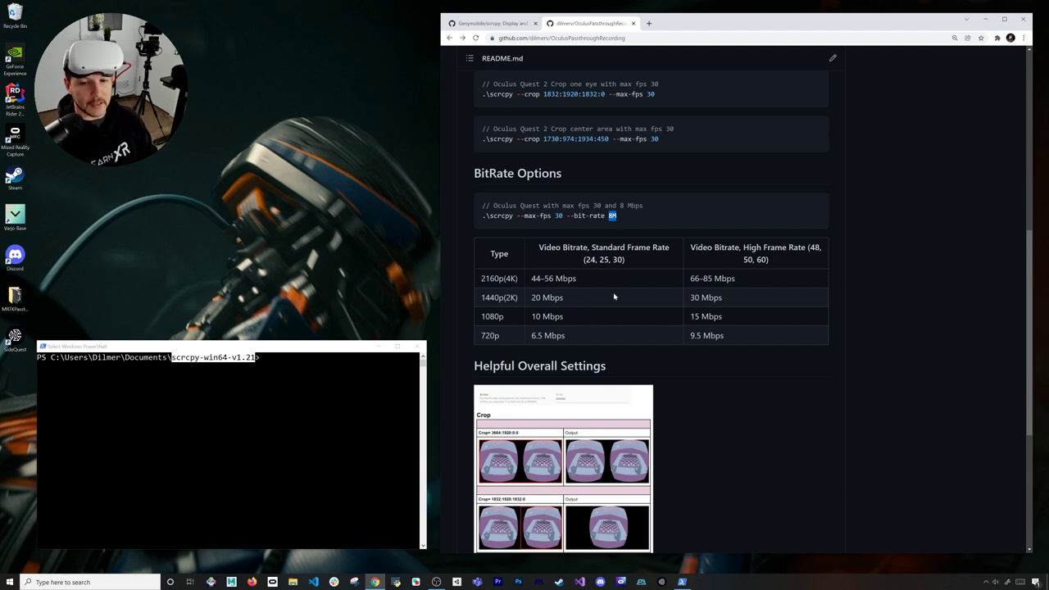
pyautogui.scroll(4, 613, 297)
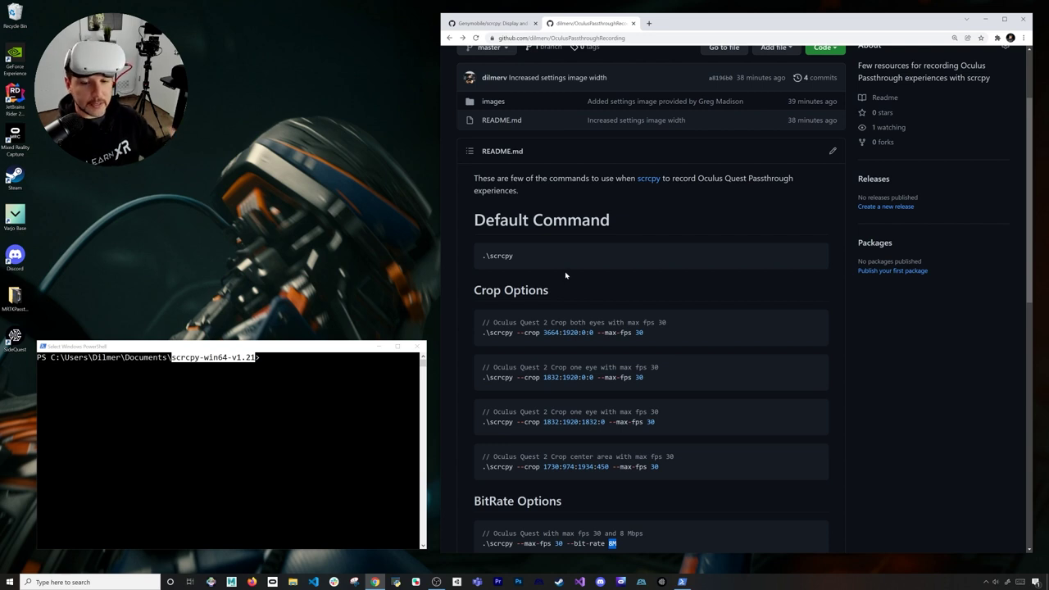
# - Clear the recalled cd command in PowerShell, run .\scrcpy.exe to mirror the headset, and maximize the Quest 2 window
pyautogui.click(363, 445)
pyautogui.write('cd .\\scrcpy-win64-v1.21\\')
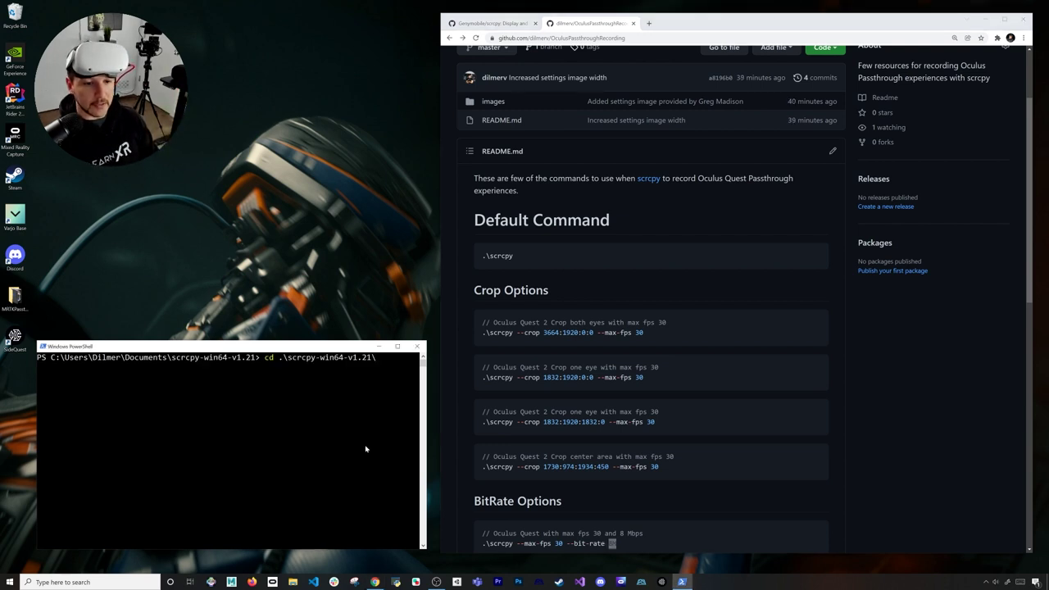
pyautogui.press('Escape')
pyautogui.write('ls')
pyautogui.press('Tab')
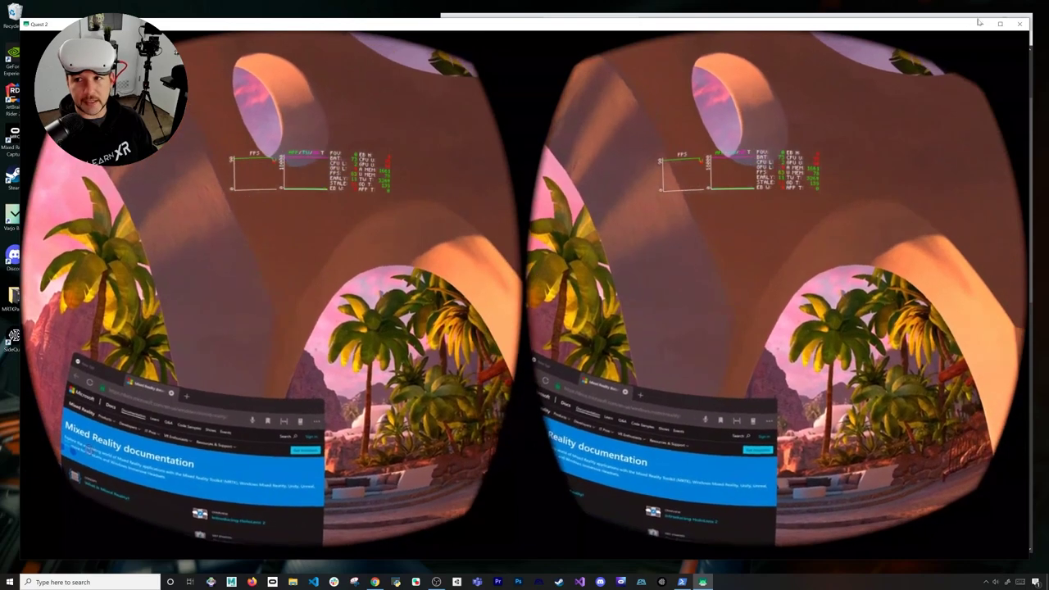
pyautogui.click(999, 23)
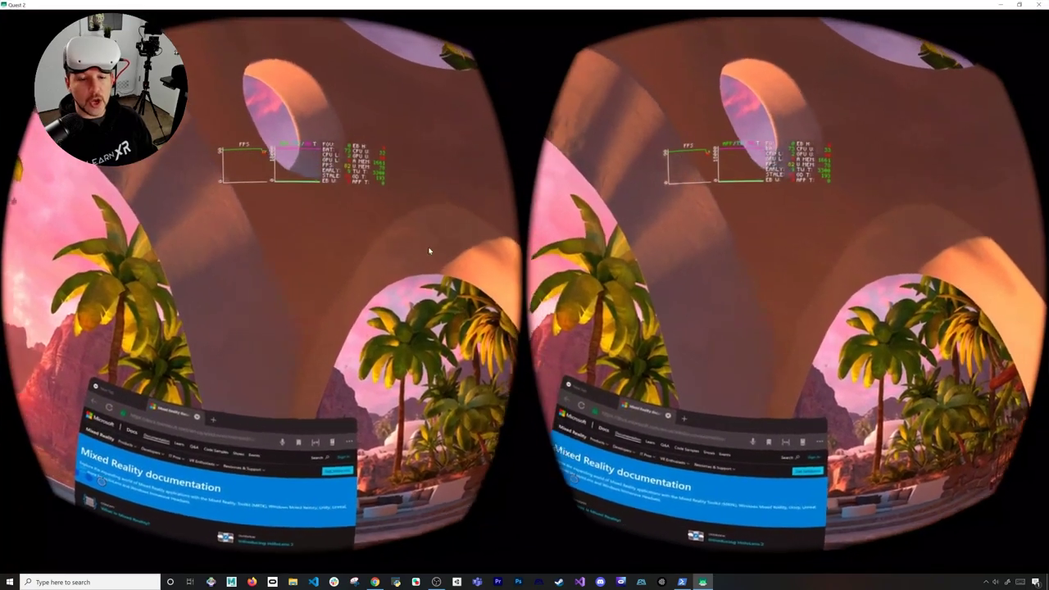
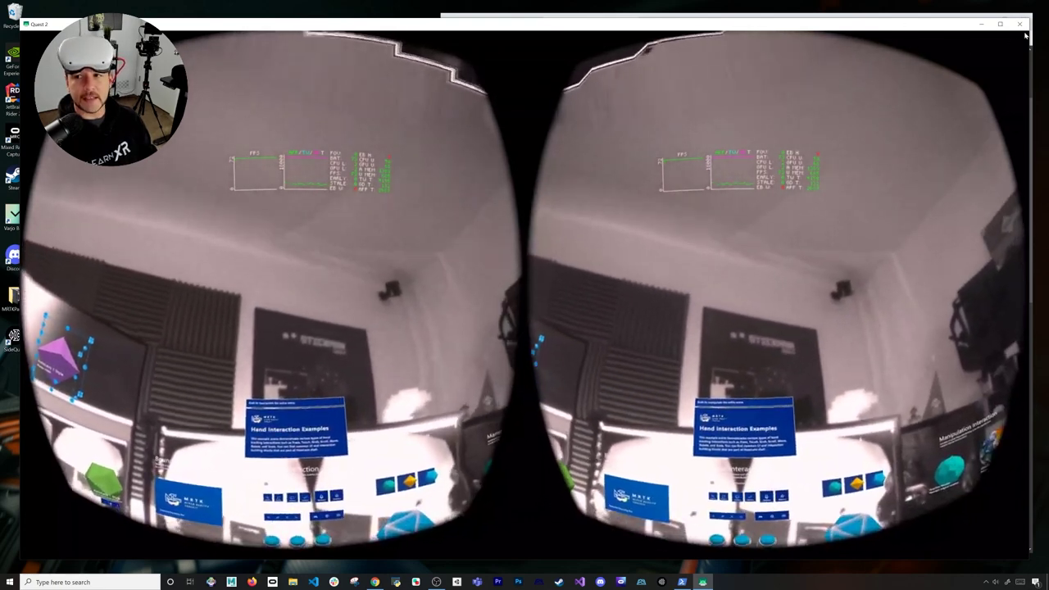
# - Close the two-eye mirror window and run the README's .\scrcpy --crop 1832:1920:0:0 --max-fps 30 command in PowerShell
pyautogui.click(1020, 24)
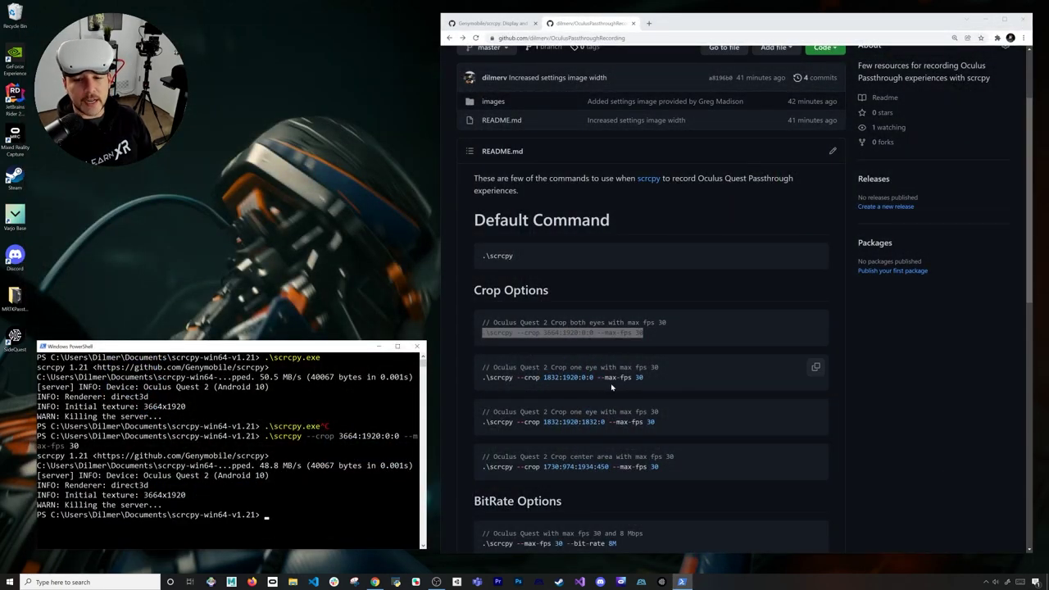
pyautogui.moveTo(644, 377); pyautogui.dragTo(486, 380)
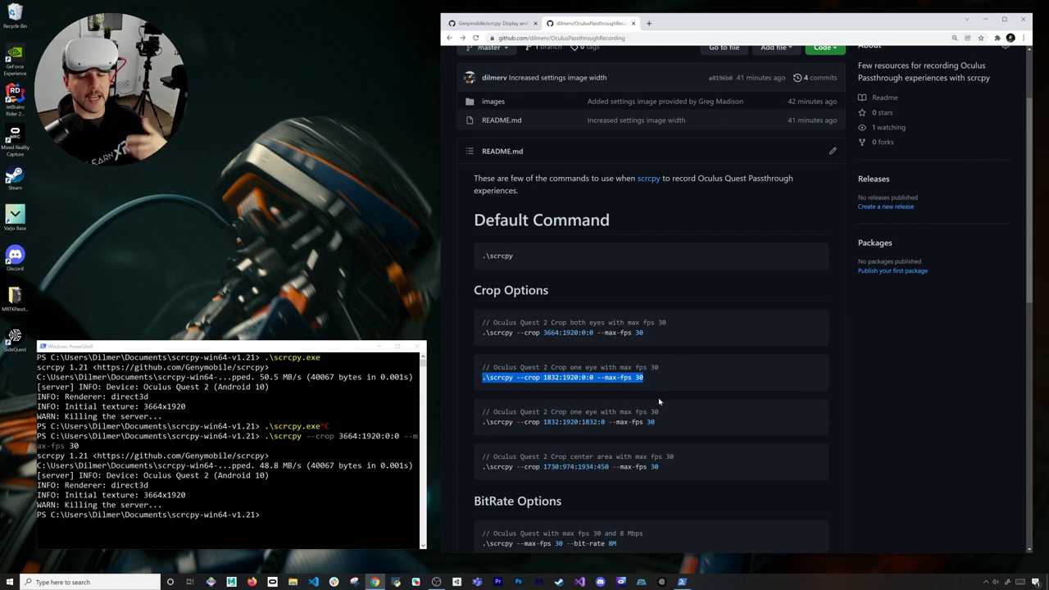
pyautogui.click(350, 451)
pyautogui.write('.\\scrcpy --crop 1832:1920:0:0 --max-fps 30')
pyautogui.press('Return')
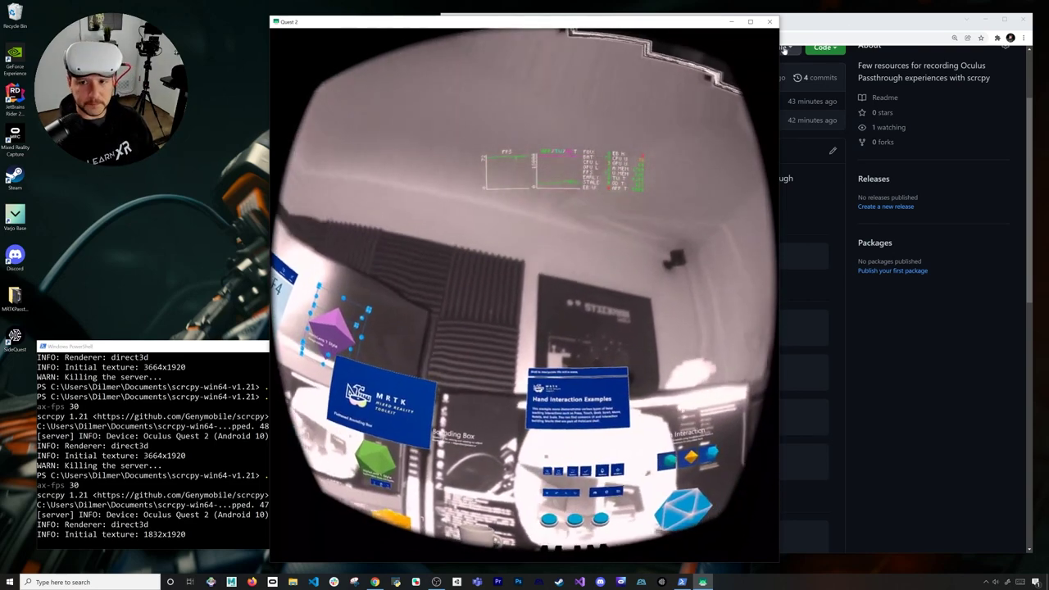
# - Close the one-eye mirror window and examine the size, offset and frame rate values of the 1832:1920:1832:0 crop command
pyautogui.click(732, 21)
pyautogui.click(643, 432)
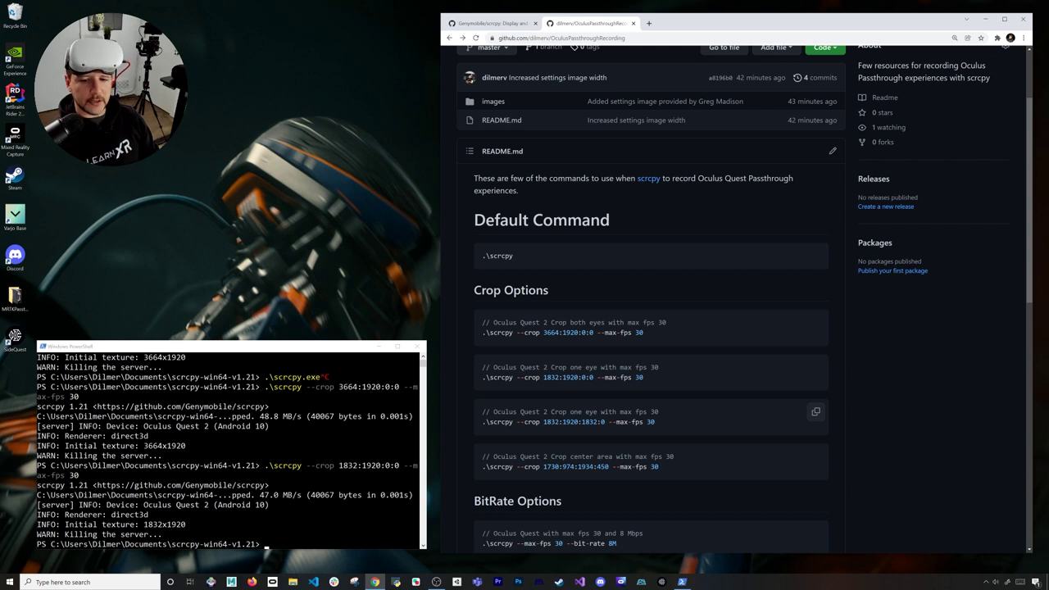
pyautogui.moveTo(605, 421); pyautogui.dragTo(542, 422)
pyautogui.click(657, 421)
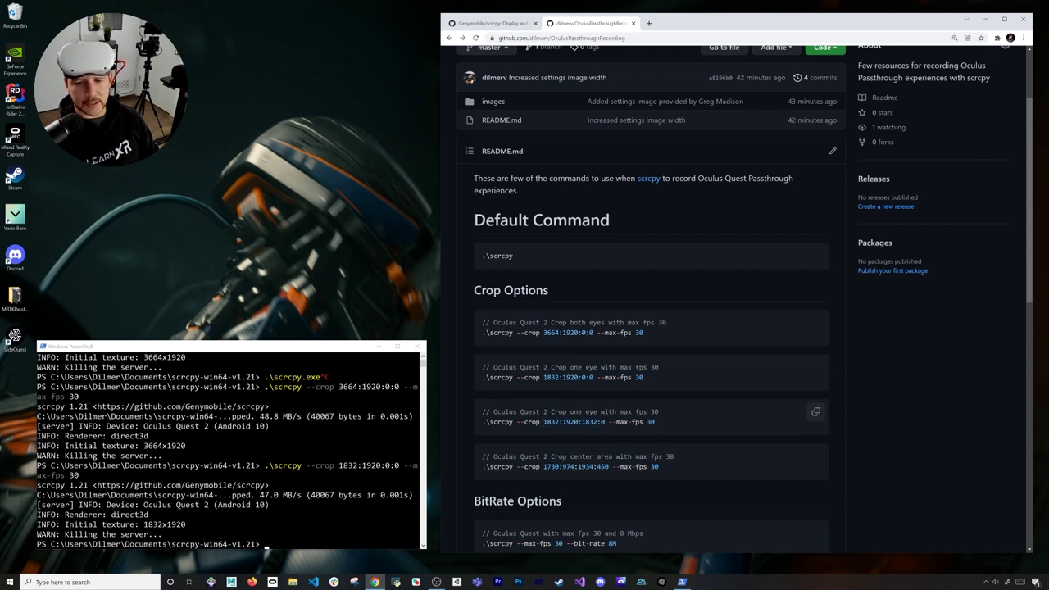
pyautogui.moveTo(581, 422); pyautogui.dragTo(593, 422)
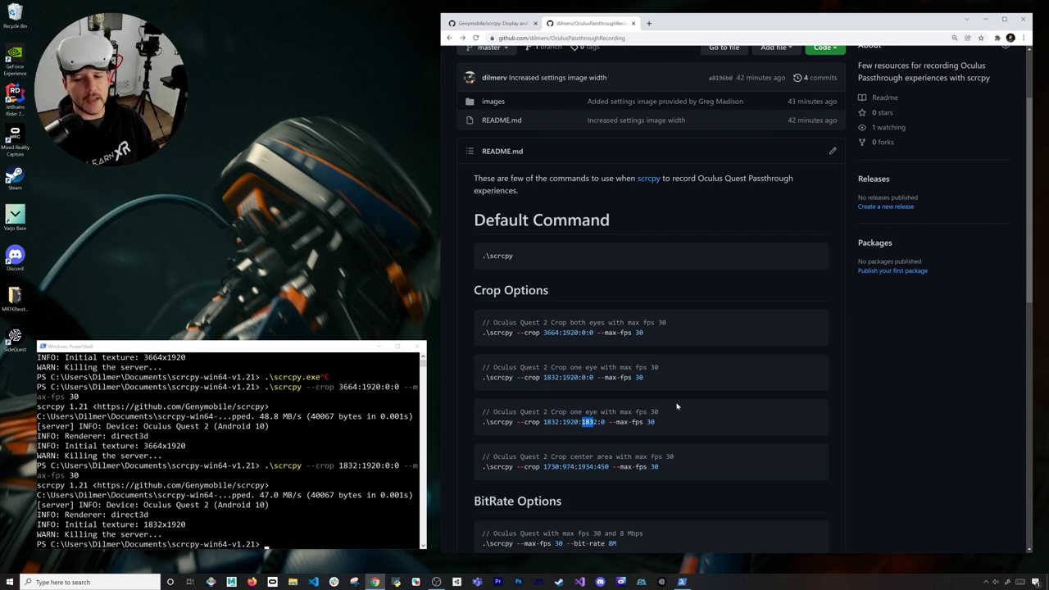
pyautogui.moveTo(659, 428); pyautogui.dragTo(605, 423)
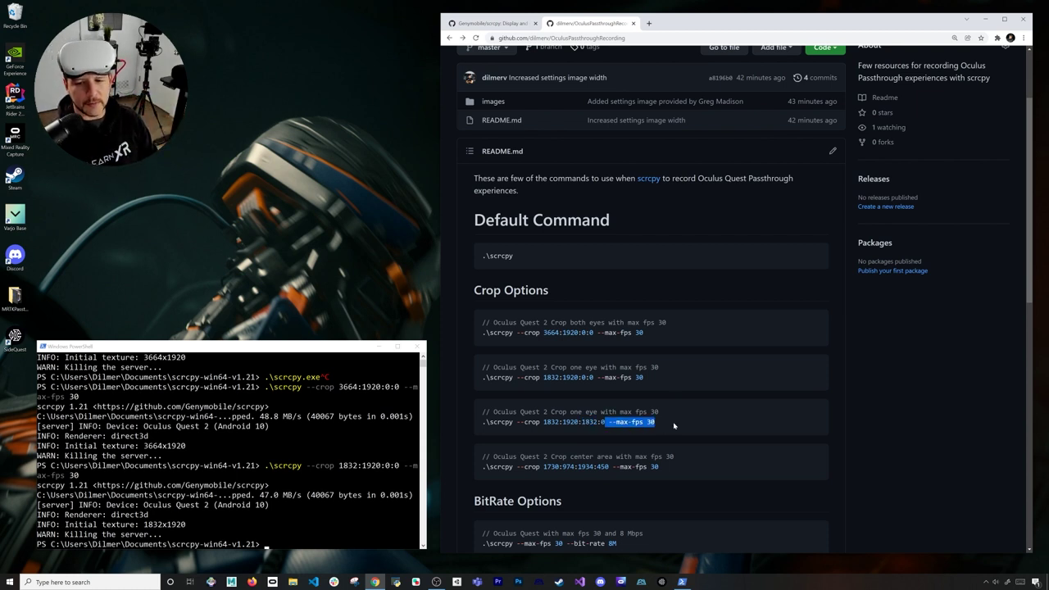
pyautogui.scroll(-3, 674, 425)
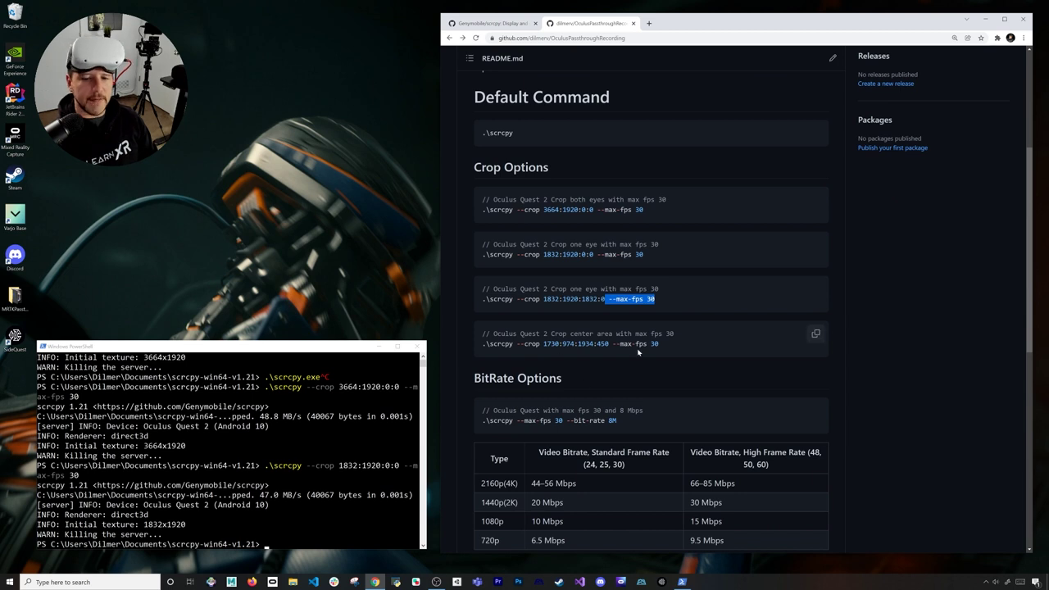
# - Copy the README's center-area command .\scrcpy --crop 1730:974:1934:450 --max-fps 30 and run it in PowerShell
pyautogui.moveTo(667, 346); pyautogui.dragTo(485, 345)
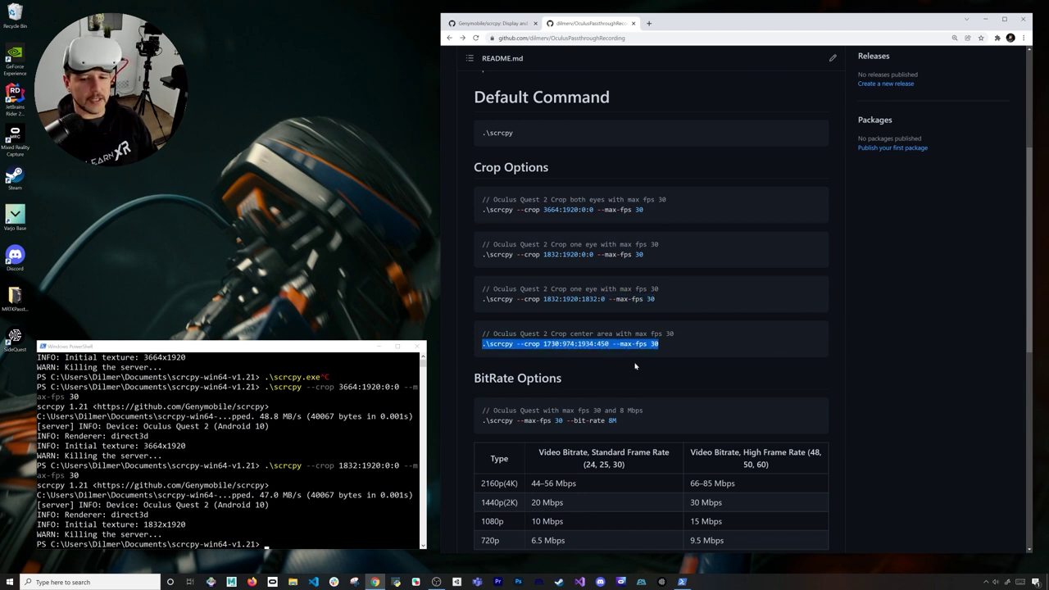
pyautogui.scroll(-3, 635, 366)
pyautogui.scroll(3, 683, 265)
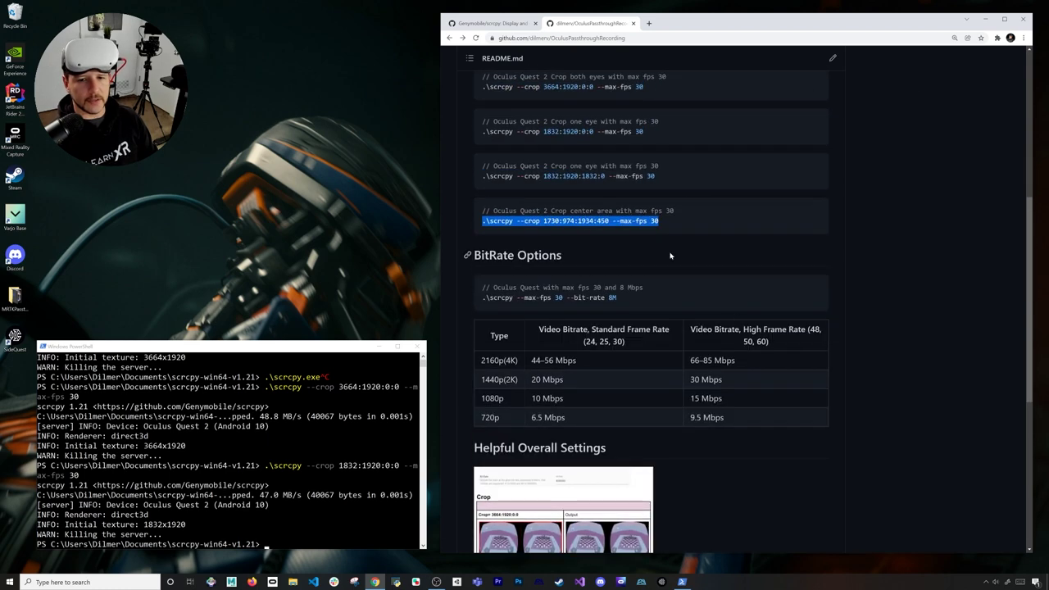
pyautogui.click(261, 464)
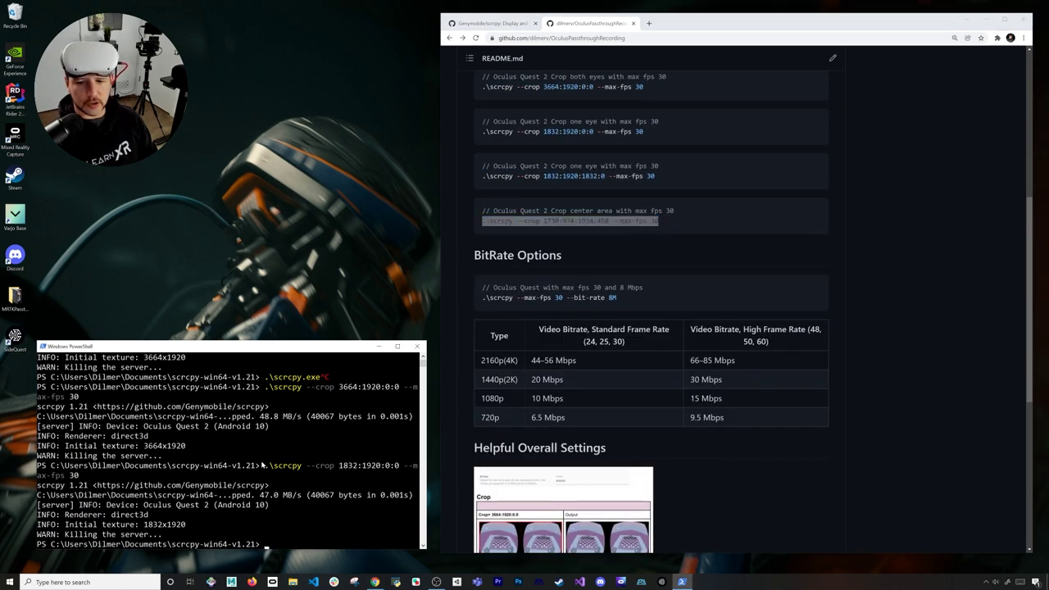
pyautogui.scroll(-3, 682, 475)
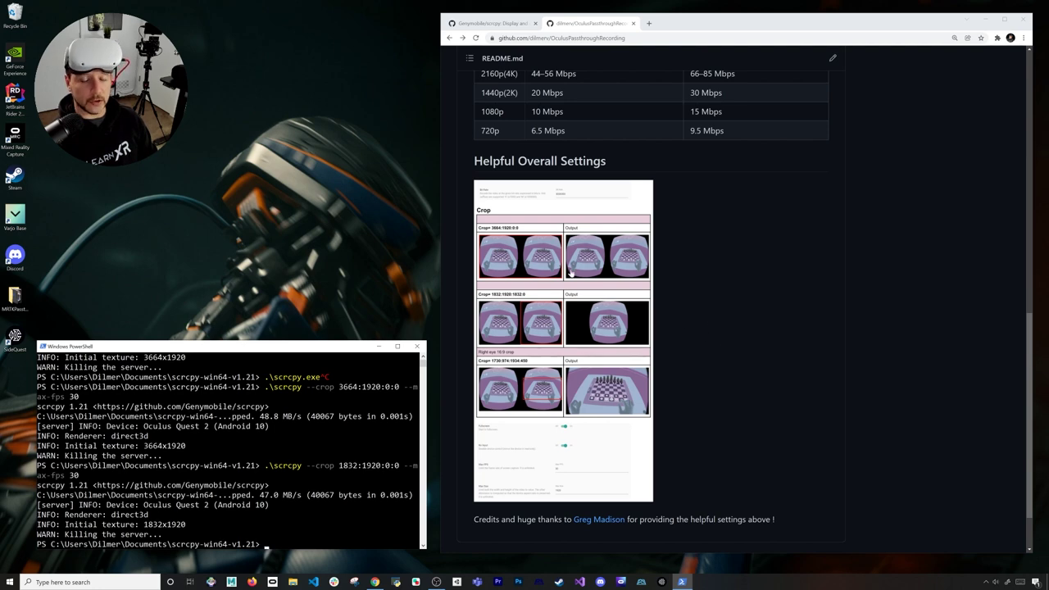
pyautogui.scroll(5, 734, 297)
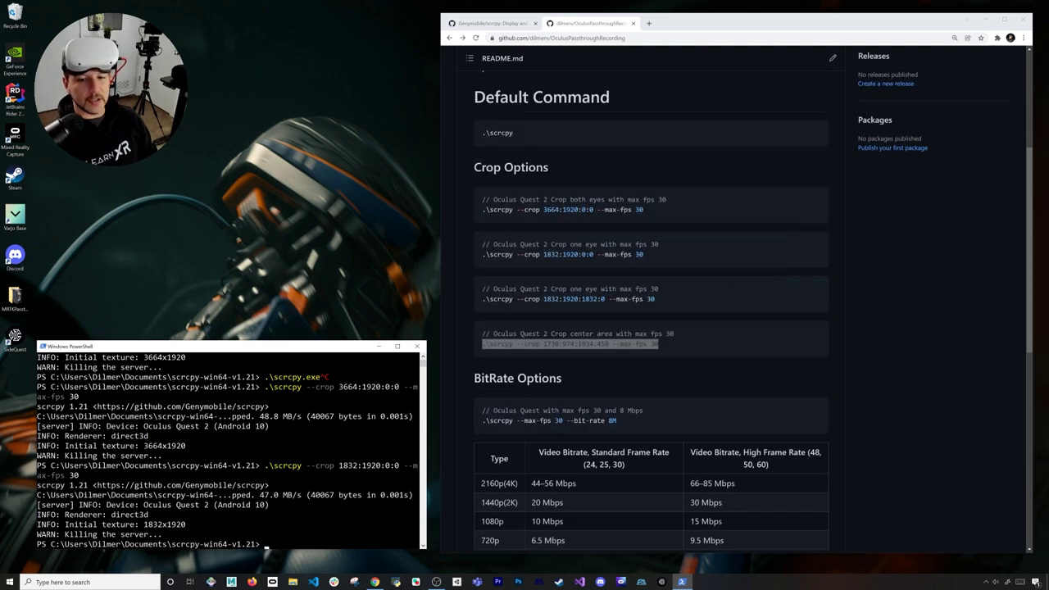
pyautogui.hotkey('ctrl', 'c')
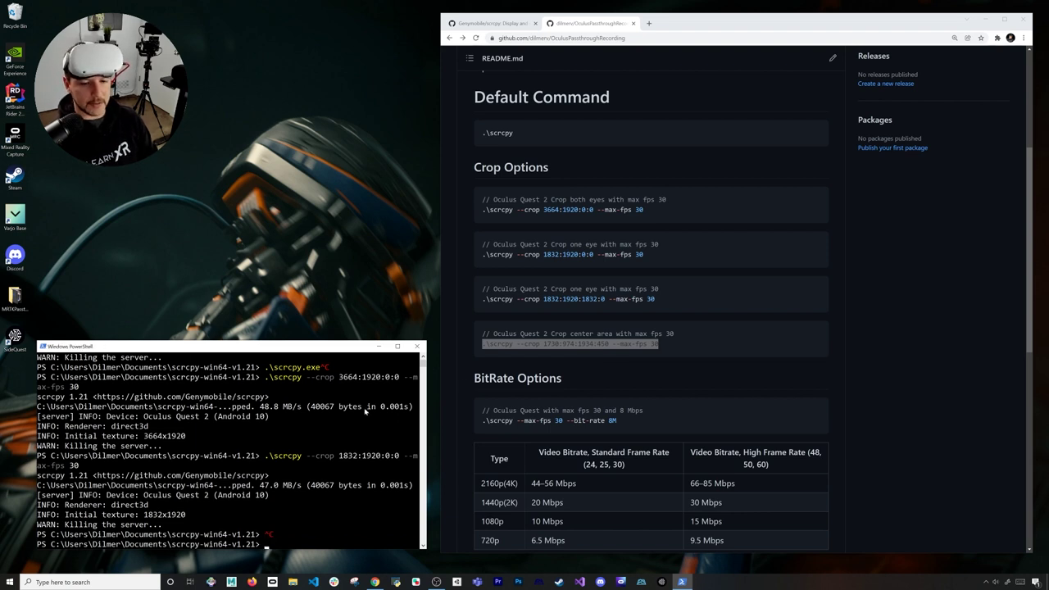
pyautogui.click(467, 378)
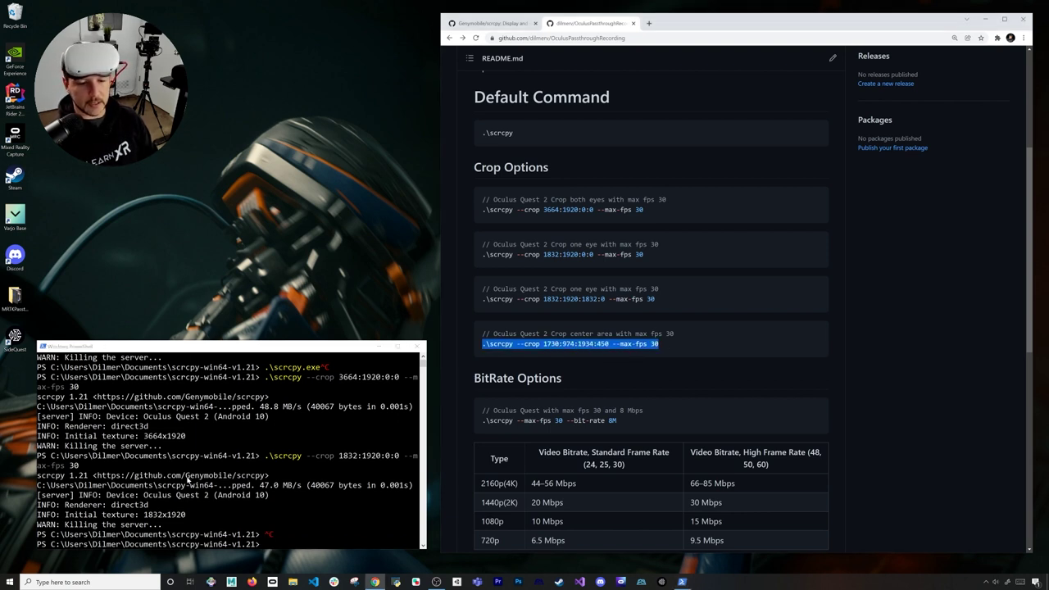
pyautogui.click(188, 480)
pyautogui.hotkey('ctrl', 'v')
pyautogui.press('Return')
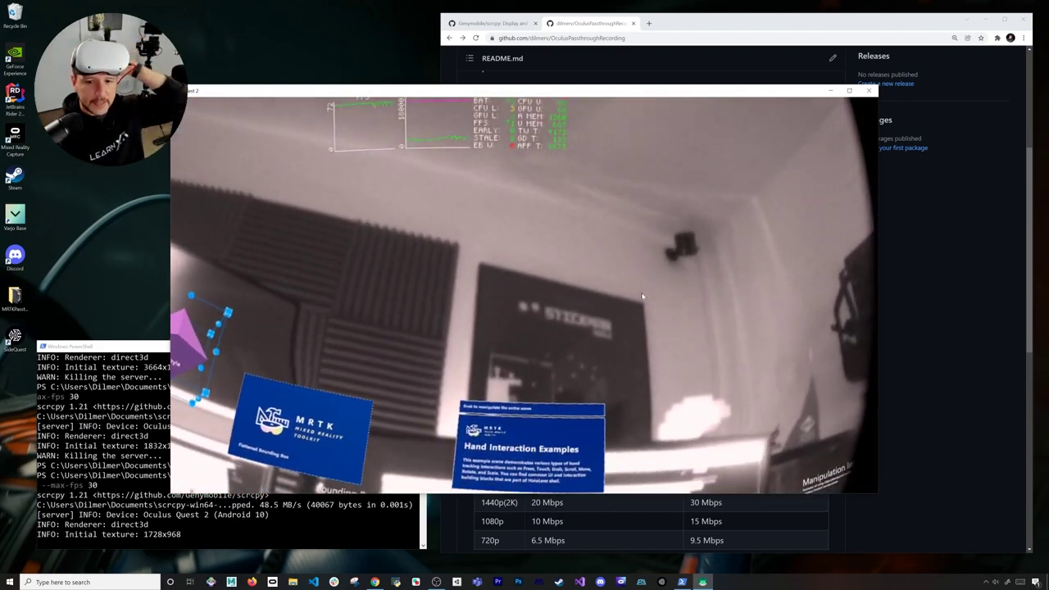
# - Close the center-crop mirror window, open the README's Helpful Overall Settings image, and maximize the browser
pyautogui.click(865, 91)
pyautogui.scroll(-1, 680, 387)
pyautogui.scroll(-5, 680, 386)
pyautogui.click(597, 395)
pyautogui.scroll(-5, 612, 405)
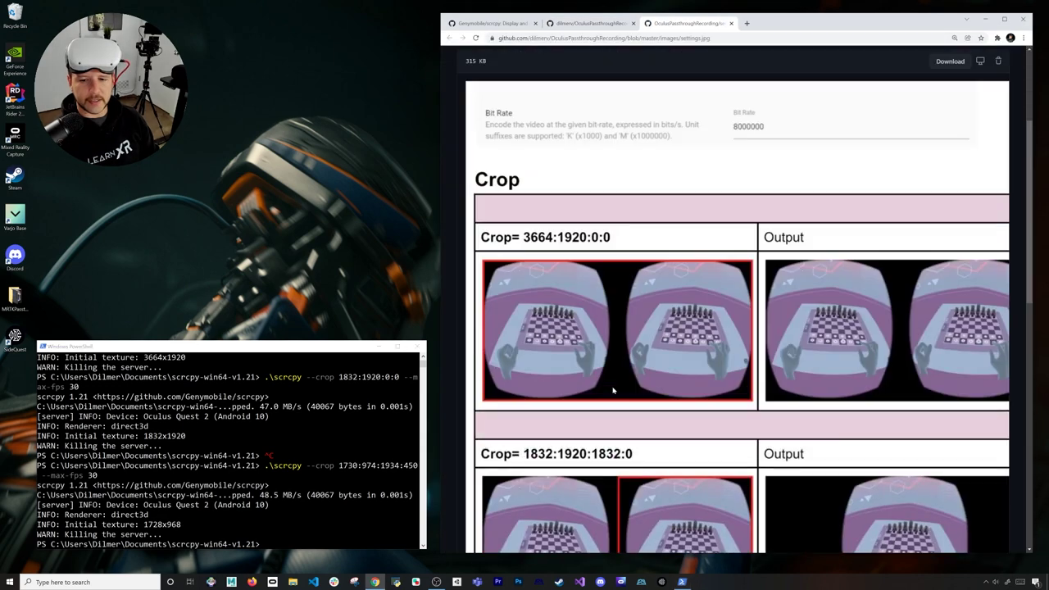
pyautogui.press('super+Up')
pyautogui.scroll(2, 679, 262)
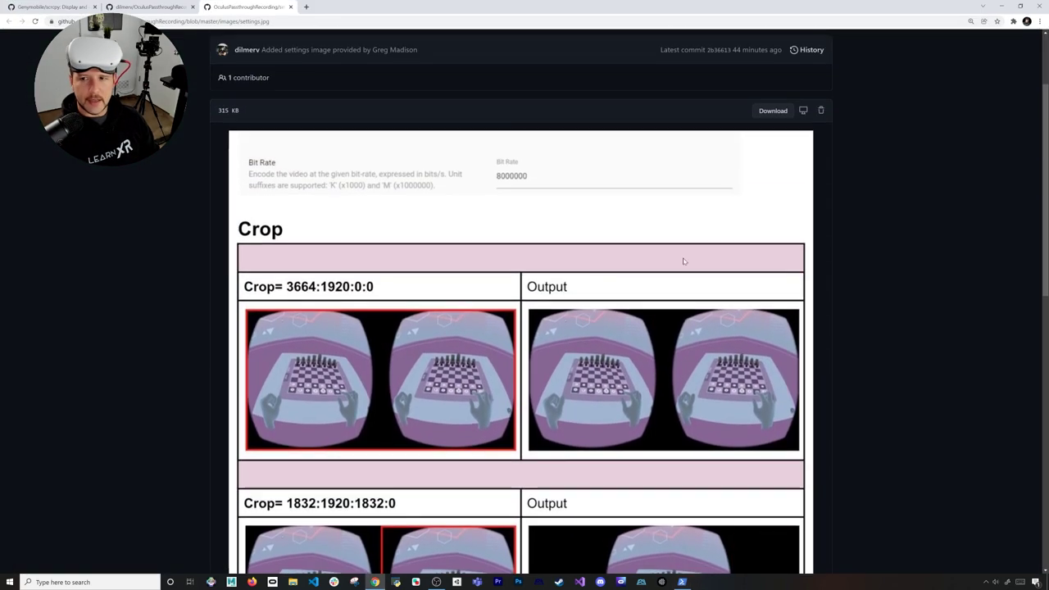
# - Examine the settings image's crop examples, comparing the source and output for both eyes, one eye and the right eye 16:9 crop
pyautogui.scroll(-1, 844, 244)
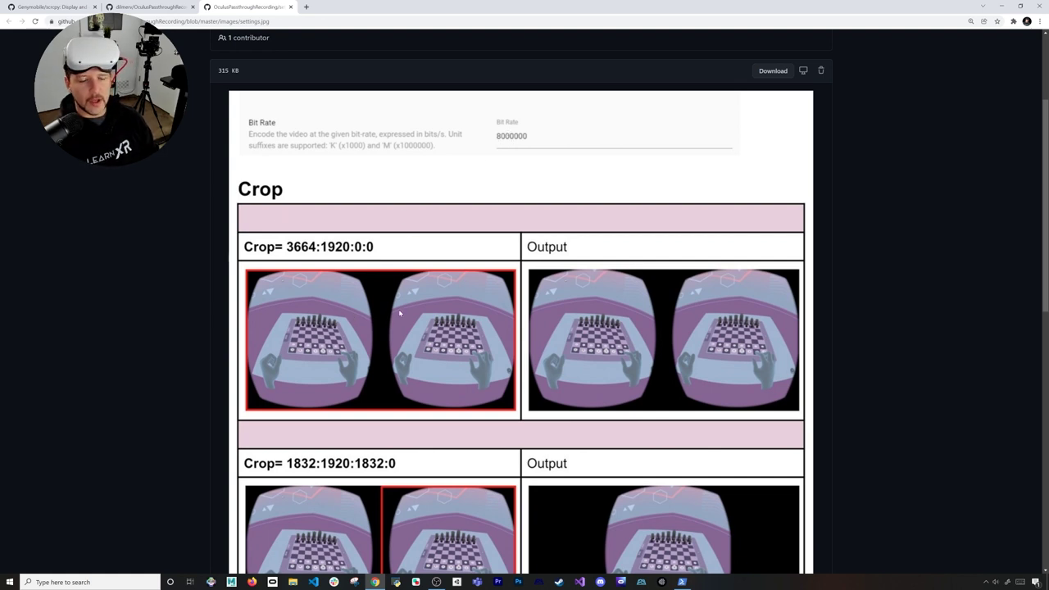
pyautogui.scroll(-1, 492, 283)
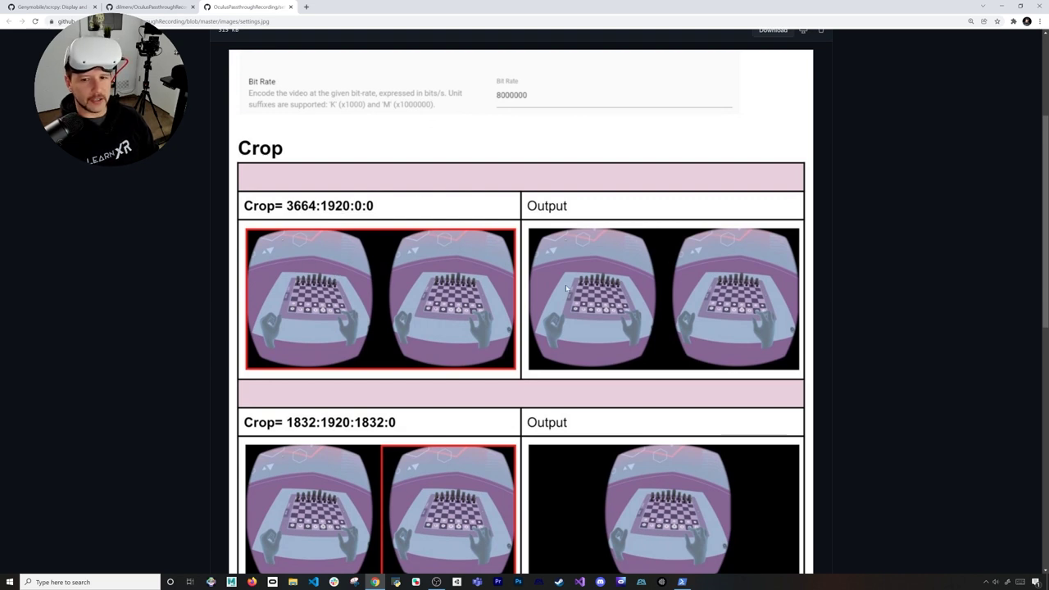
pyautogui.scroll(-3, 558, 286)
pyautogui.scroll(-1, 408, 301)
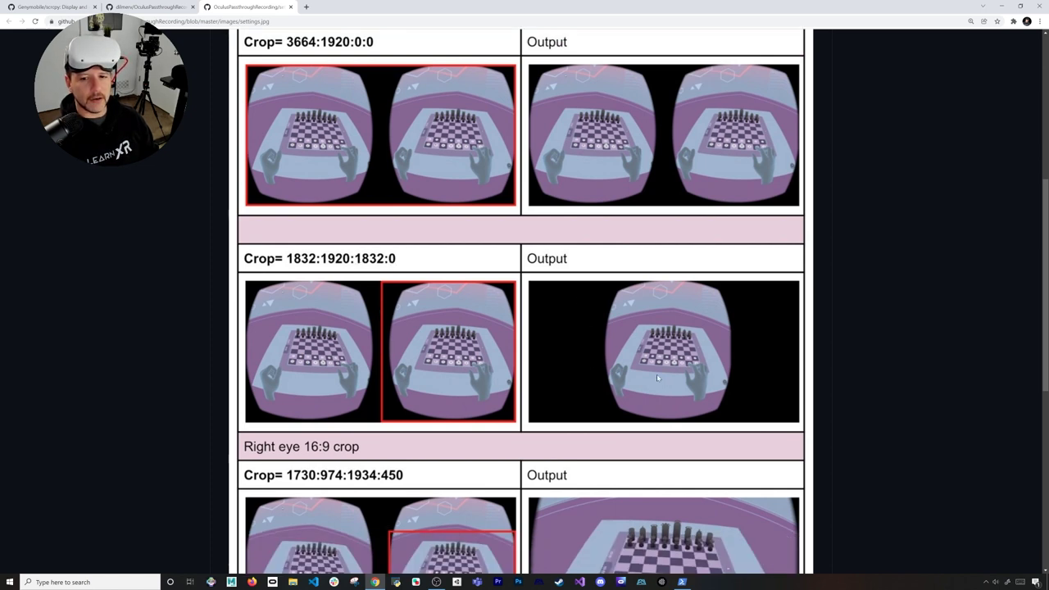
pyautogui.scroll(-3, 778, 350)
pyautogui.scroll(2, 828, 363)
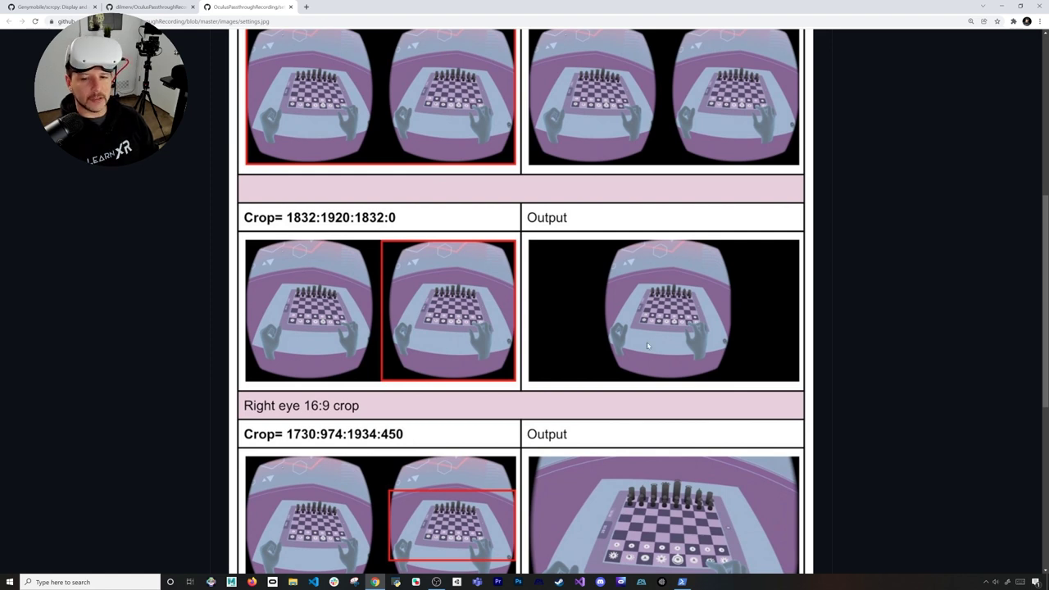
pyautogui.scroll(-2, 647, 345)
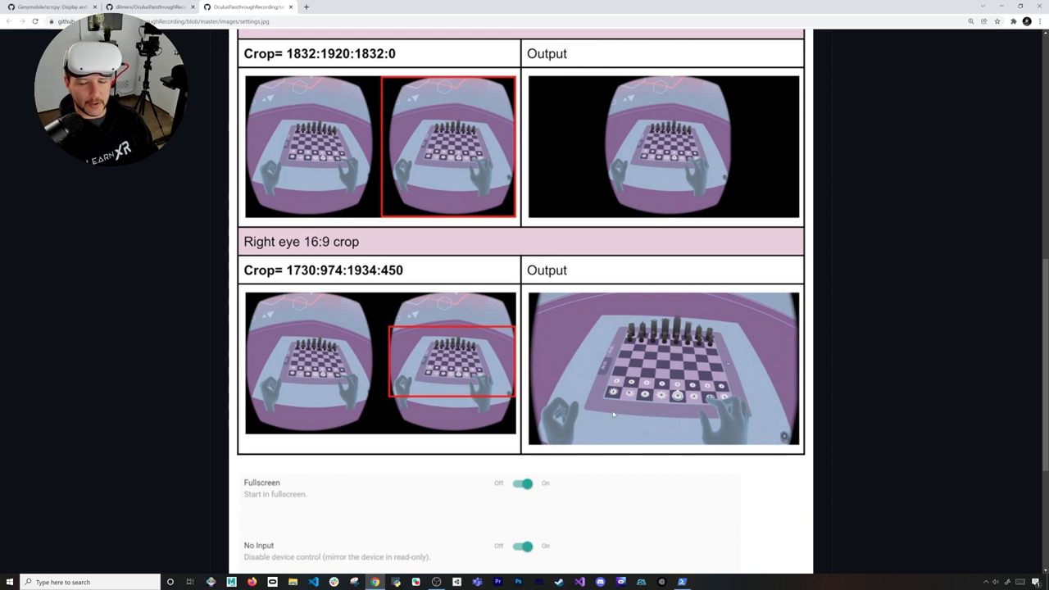
pyautogui.scroll(3, 676, 381)
pyautogui.scroll(-1, 684, 322)
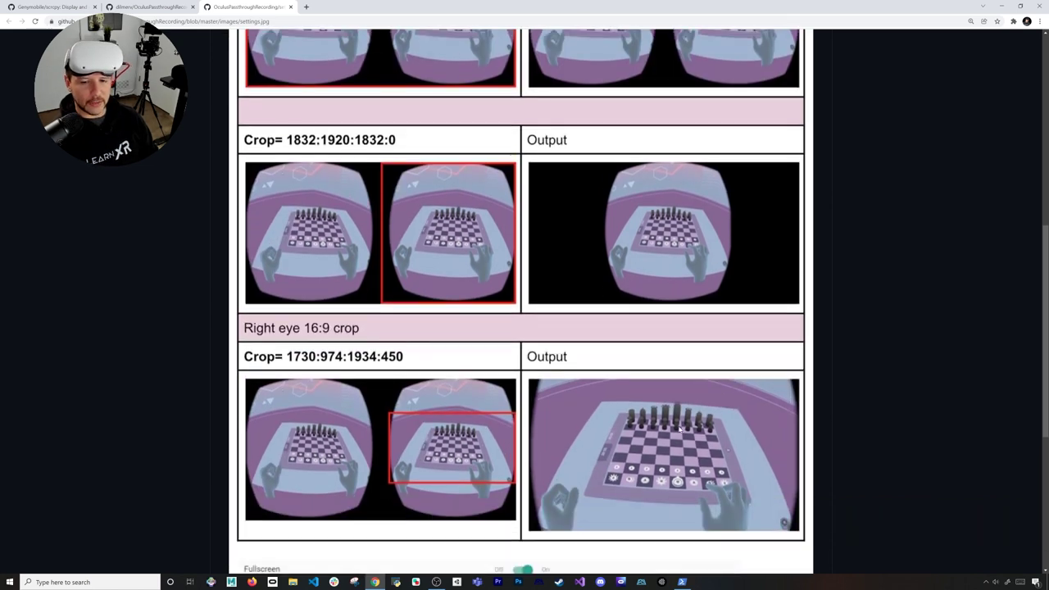
# - Examine the Fullscreen, No Input, Max FPS and Max Size settings in the lower part of the settings image
pyautogui.scroll(-3, 775, 443)
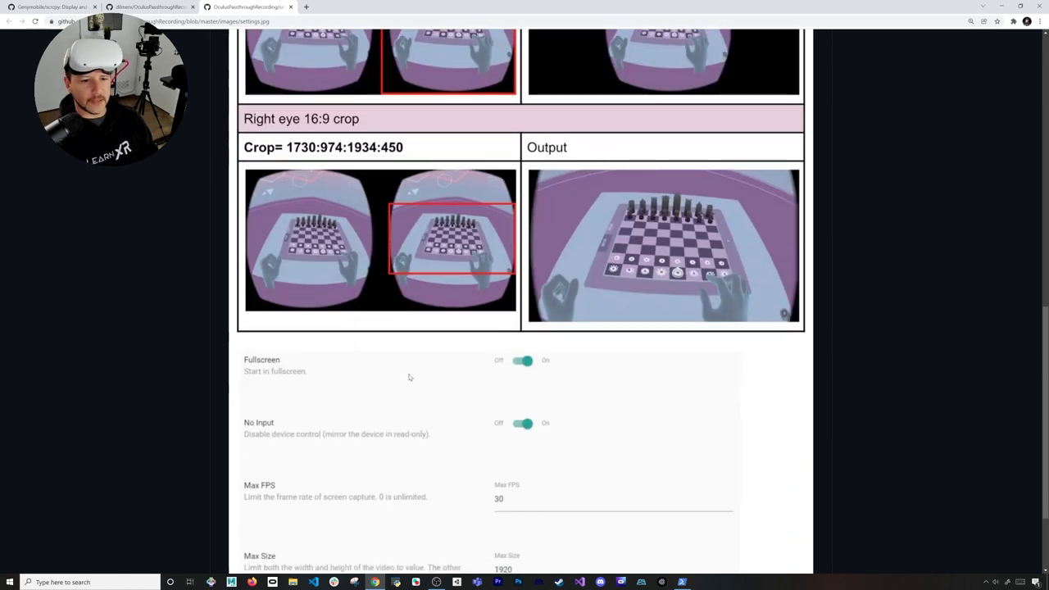
pyautogui.scroll(-2, 341, 365)
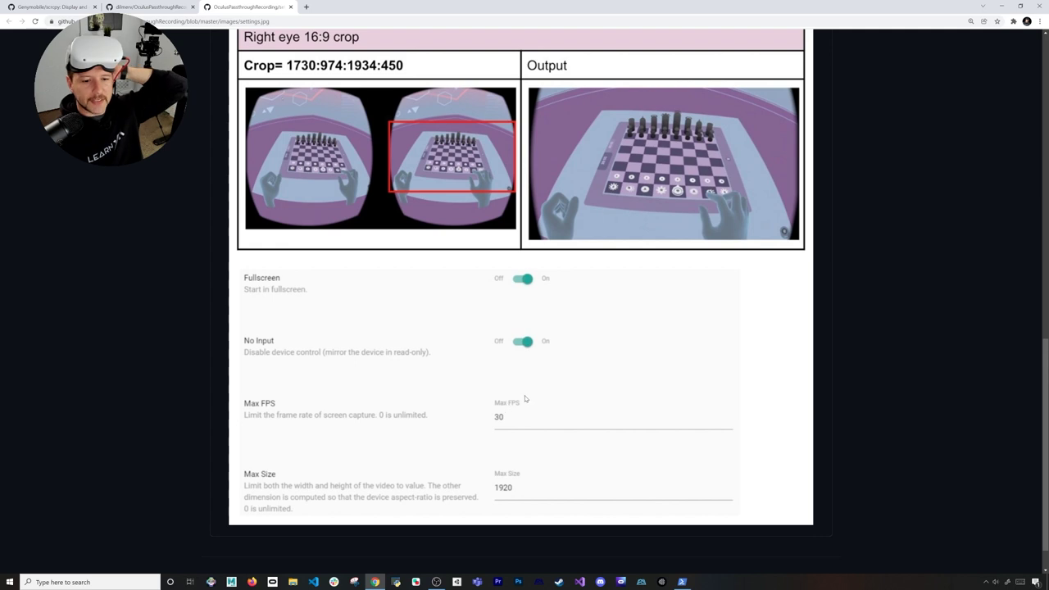
pyautogui.scroll(-1, 533, 400)
pyautogui.scroll(4, 442, 444)
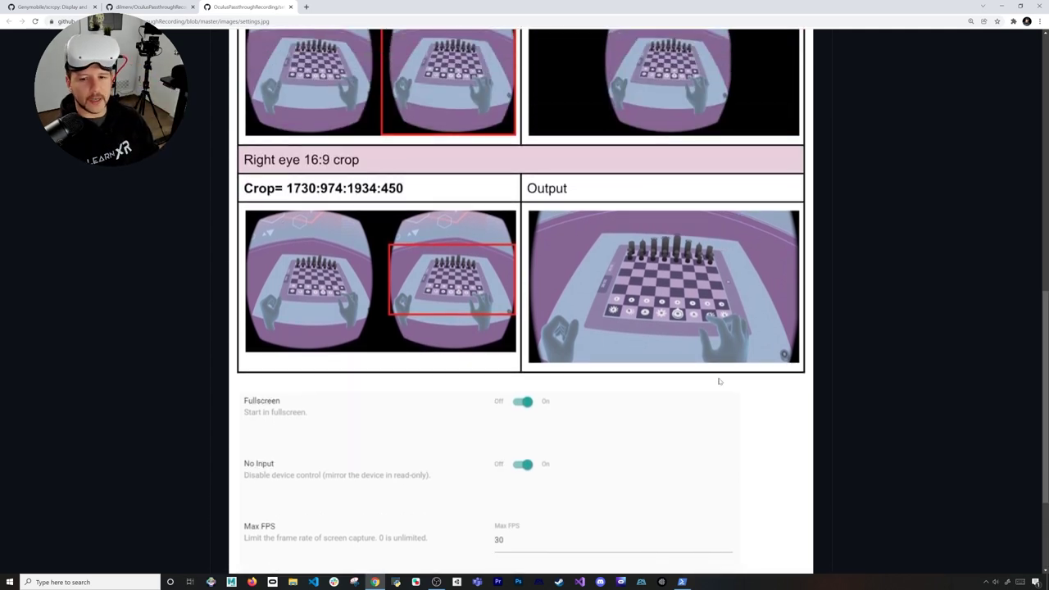
pyautogui.scroll(-3, 719, 381)
pyautogui.scroll(13, 667, 349)
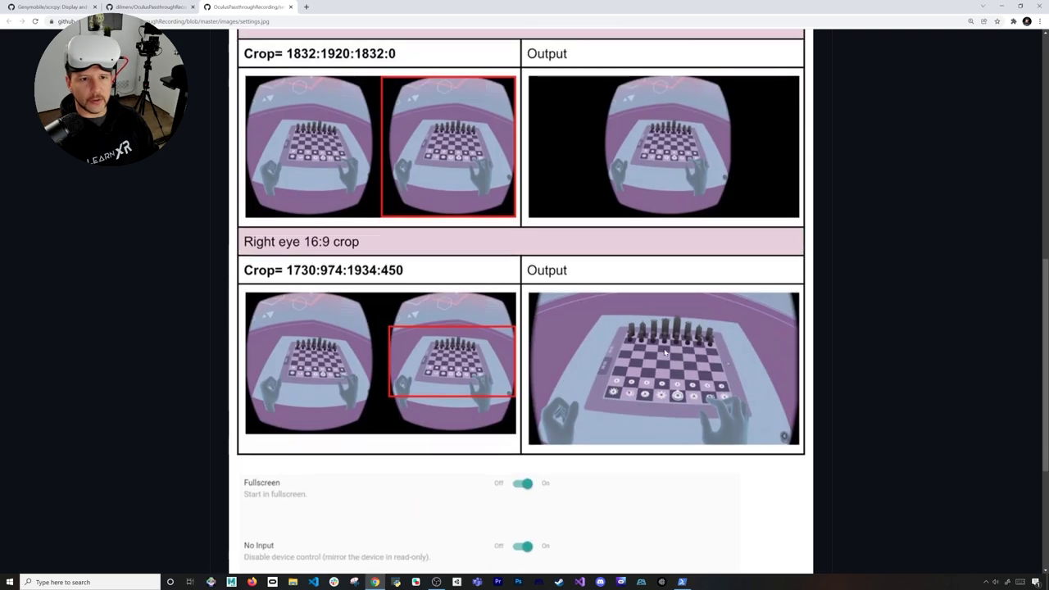
pyautogui.scroll(-1, 455, 420)
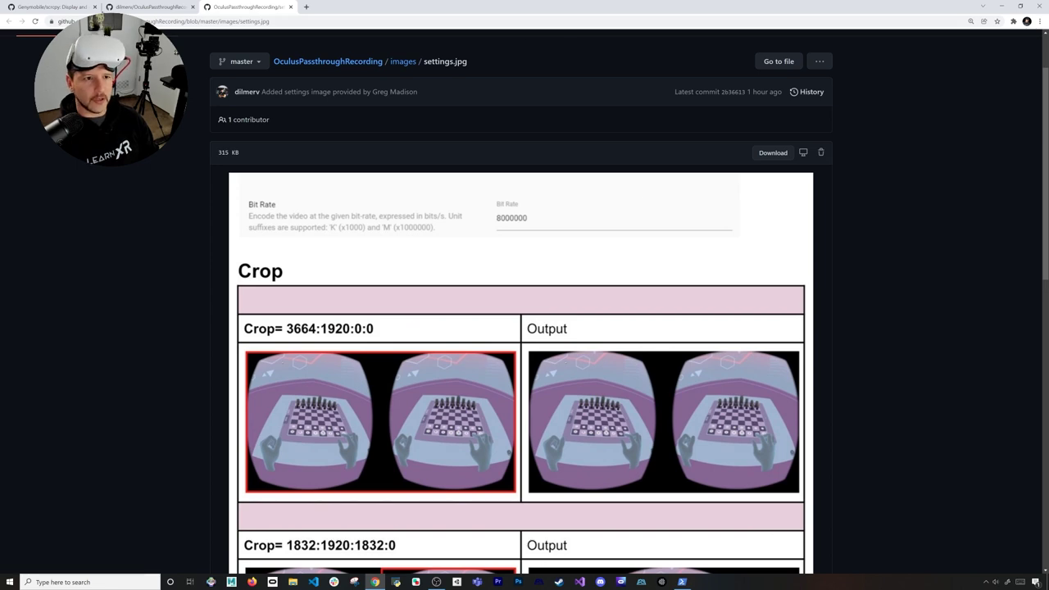
# - Close the settings image and examine the README's bit rate table, highlighting the 8M value in the --bit-rate command
pyautogui.hotkey('ctrl', 'w')
pyautogui.hotkey('alt', 'Tab')
pyautogui.hotkey('alt', 'Tab')
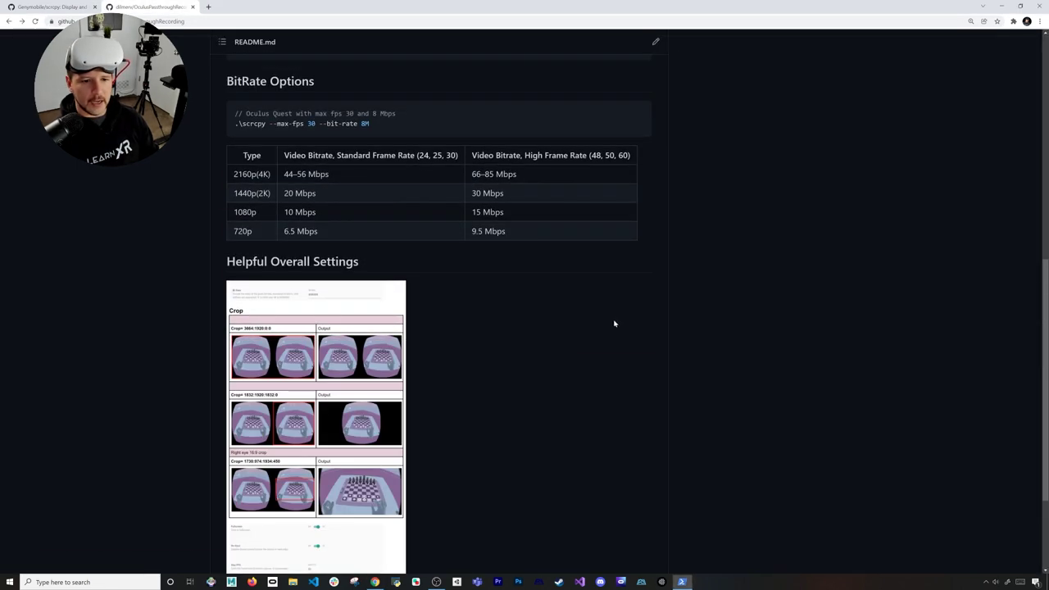
pyautogui.scroll(2, 597, 328)
pyautogui.moveTo(369, 288); pyautogui.dragTo(531, 395)
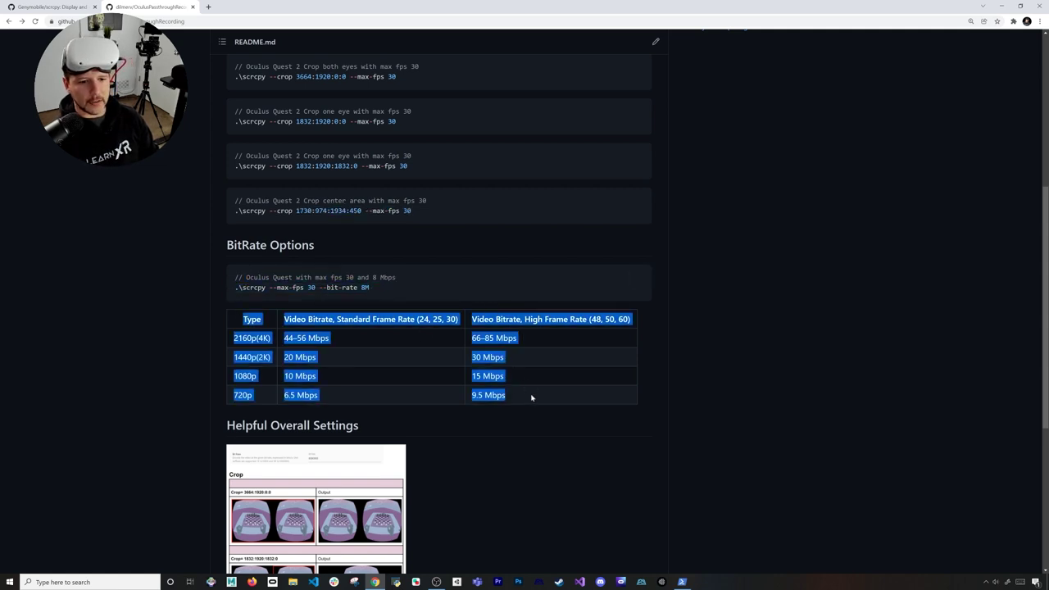
pyautogui.click(538, 430)
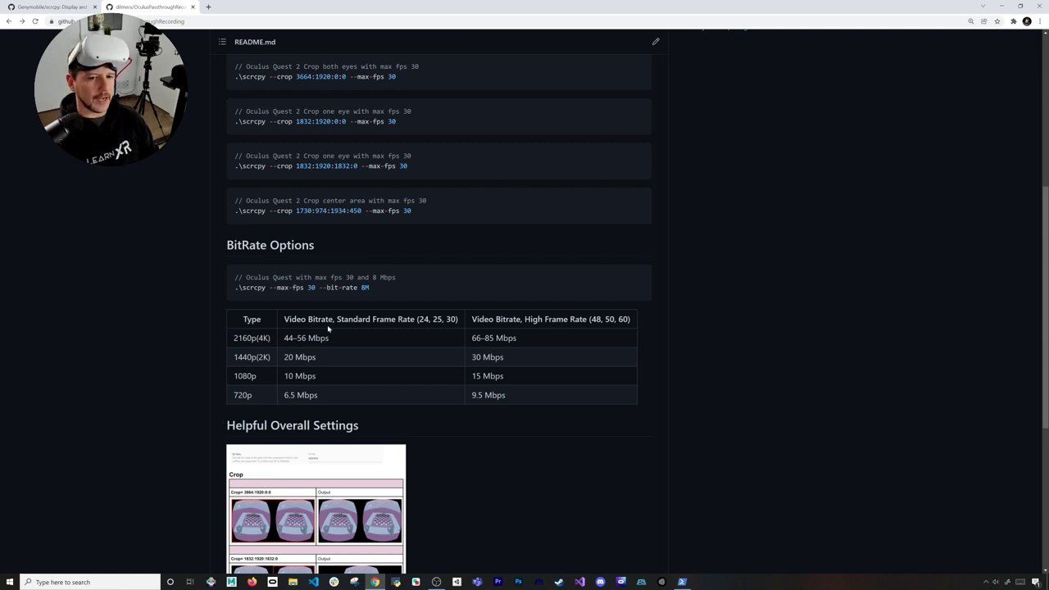
pyautogui.moveTo(360, 287); pyautogui.dragTo(366, 288)
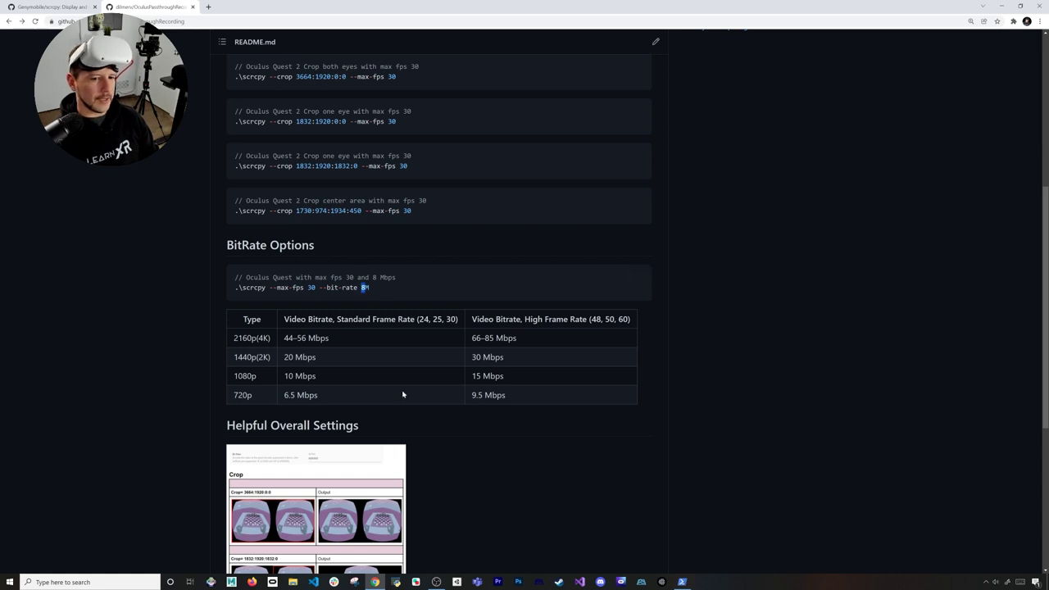
pyautogui.moveTo(365, 288); pyautogui.dragTo(373, 289)
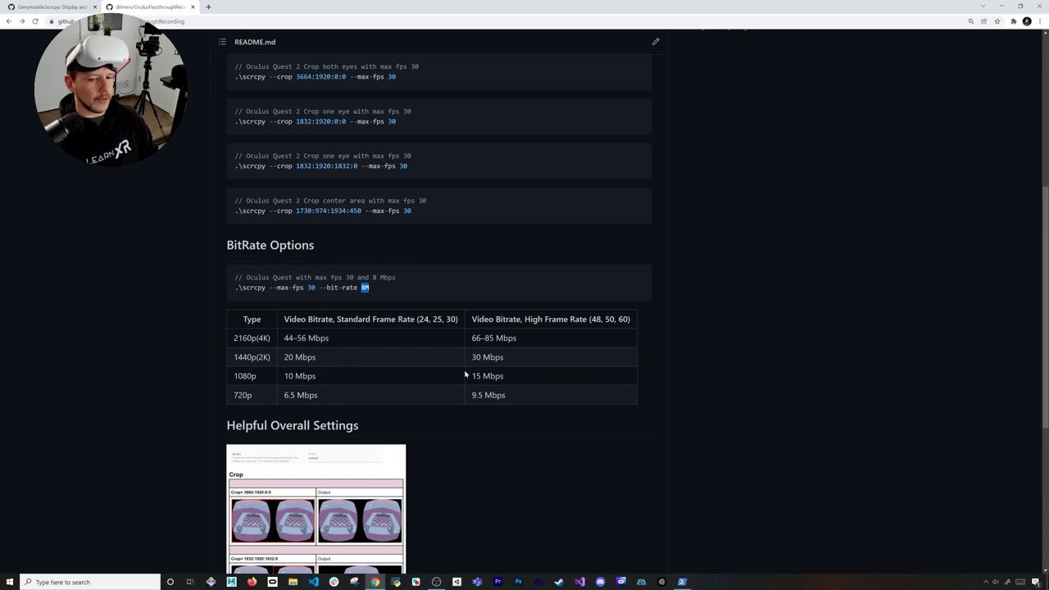
# - Rerun the previous 1730:974:1934:450 crop command in PowerShell and close the resulting mirror window
pyautogui.click(681, 580)
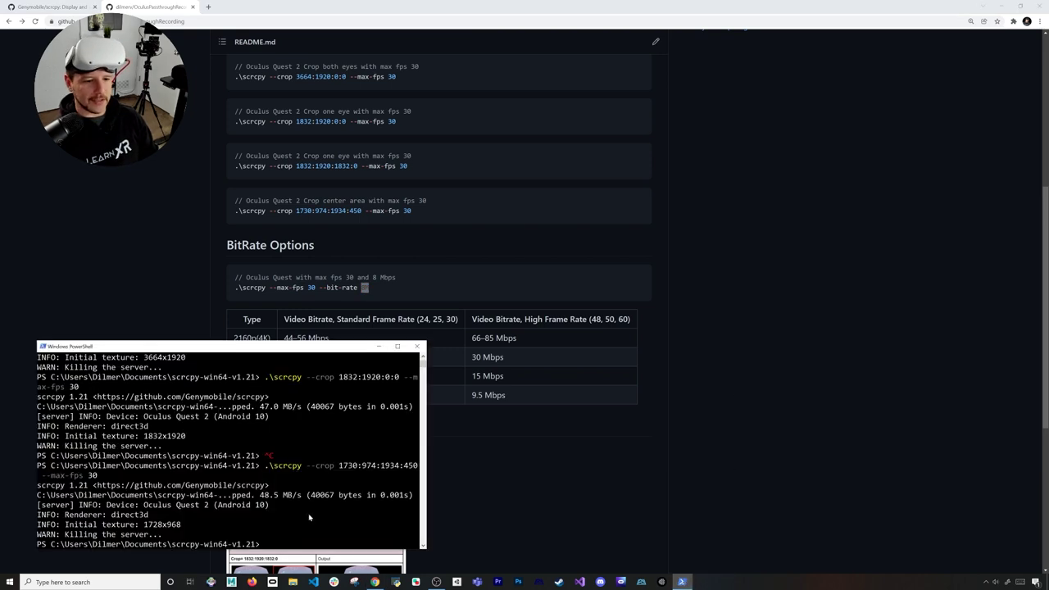
pyautogui.press('Up')
pyautogui.press('Return')
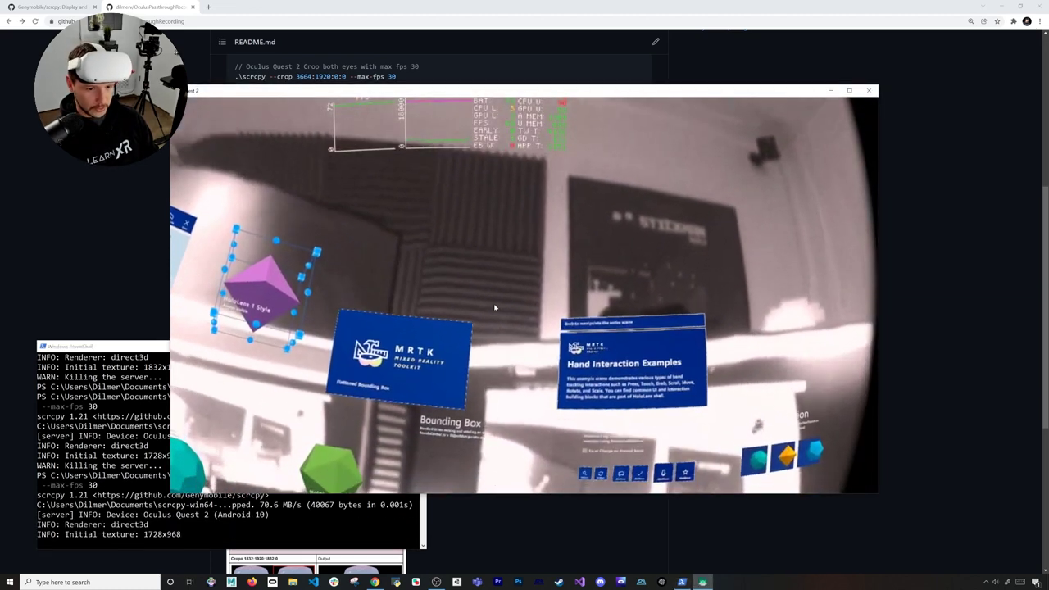
pyautogui.hotkey('alt', 'F4')
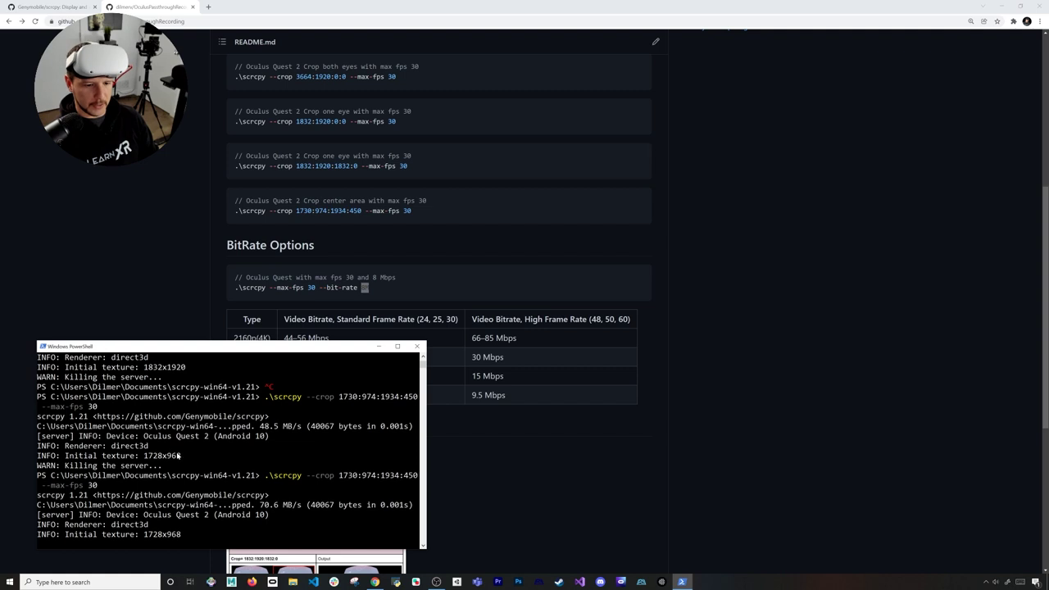
# - Recall .\scrcpy.exe from the PowerShell history and run it to mirror the headset with the default settings
pyautogui.press('Up')
pyautogui.press('Up')
pyautogui.press('Up')
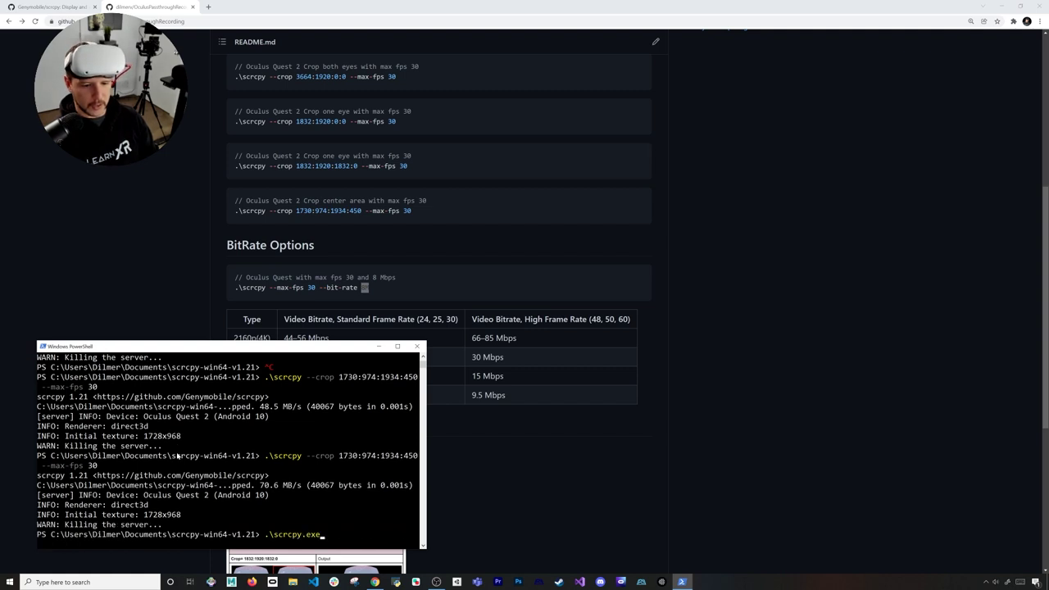
pyautogui.press('Up')
pyautogui.press('Up')
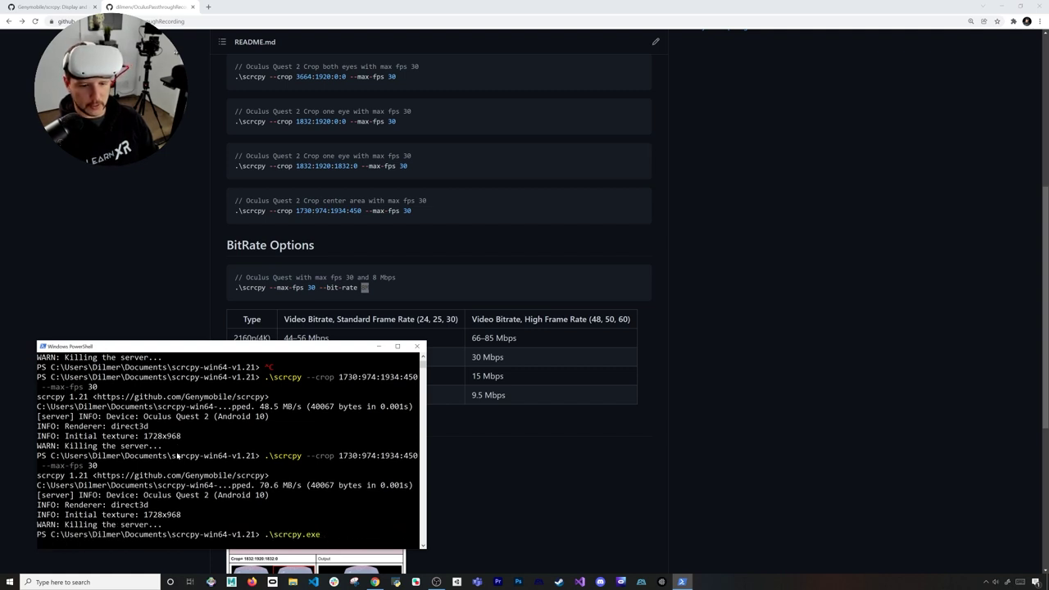
pyautogui.press('Return')
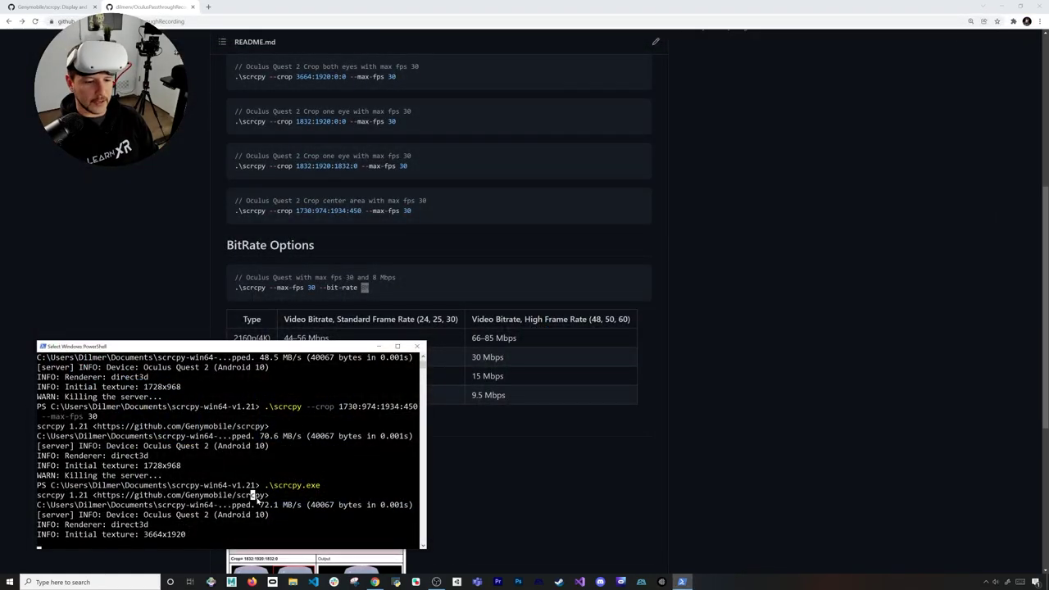
# - Copy the README's .\scrcpy --max-fps 30 --bit-rate 8M command and place it on a clean PowerShell prompt
pyautogui.press('Escape')
pyautogui.press('Up')
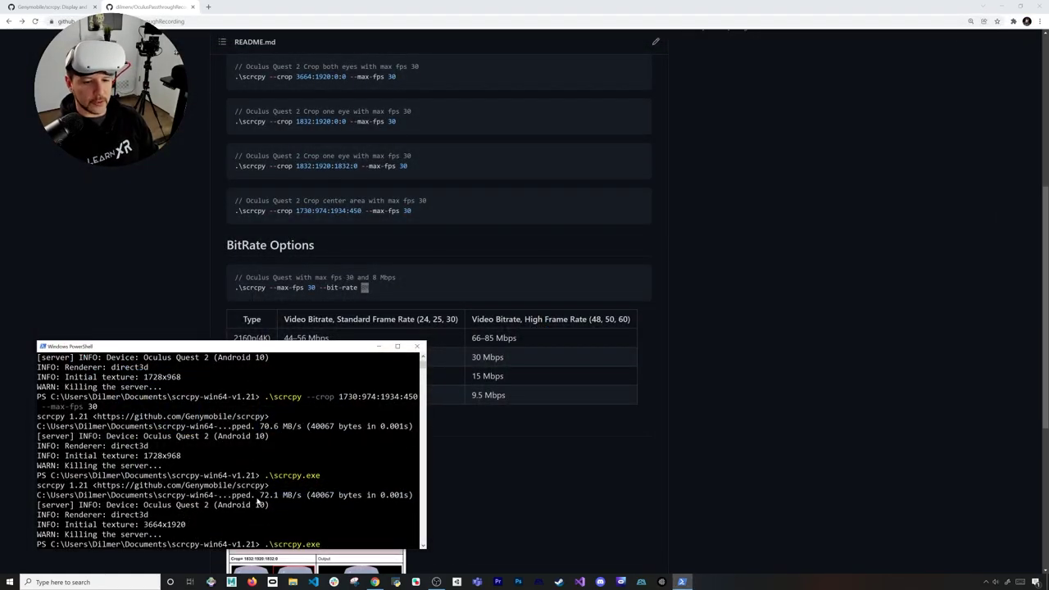
pyautogui.moveTo(384, 296); pyautogui.dragTo(233, 288)
pyautogui.hotkey('ctrl', 'c')
pyautogui.hotkey('alt', 'Tab')
pyautogui.hotkey('ctrl', 'v')
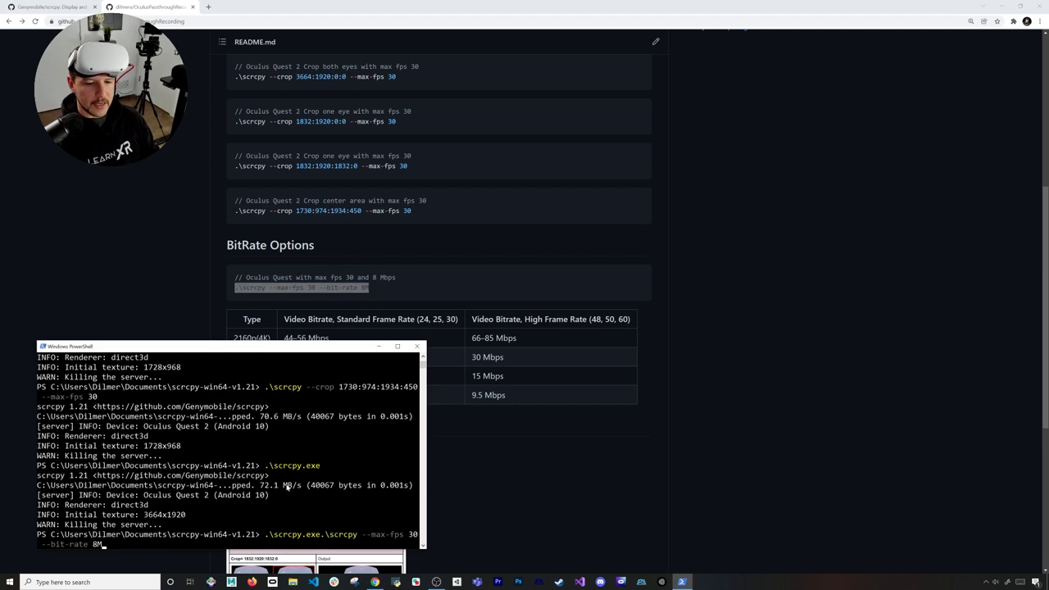
pyautogui.hotkey('ctrl', 'c')
pyautogui.hotkey('ctrl', 'v')
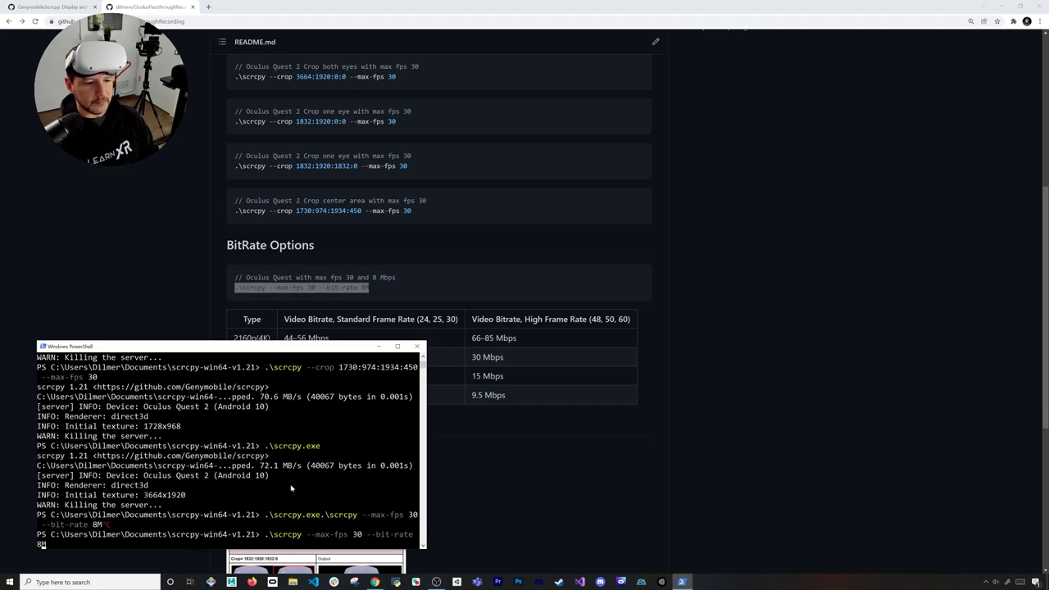
# - Check the README's bit rate table, set the command's --bit-rate value to 45M in PowerShell and run it
pyautogui.click(675, 391)
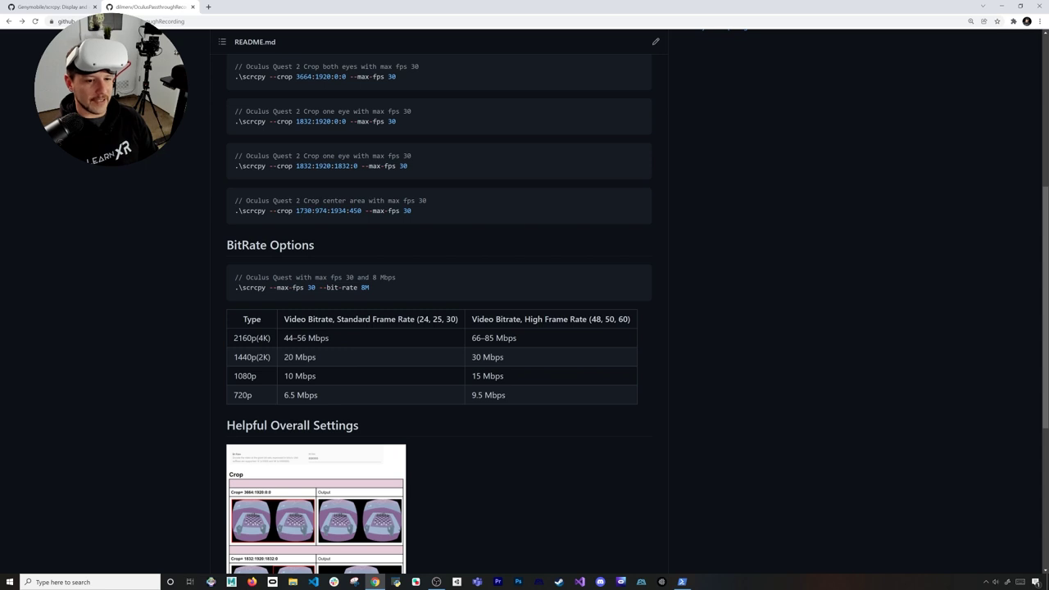
pyautogui.hotkey('alt', 'Tab')
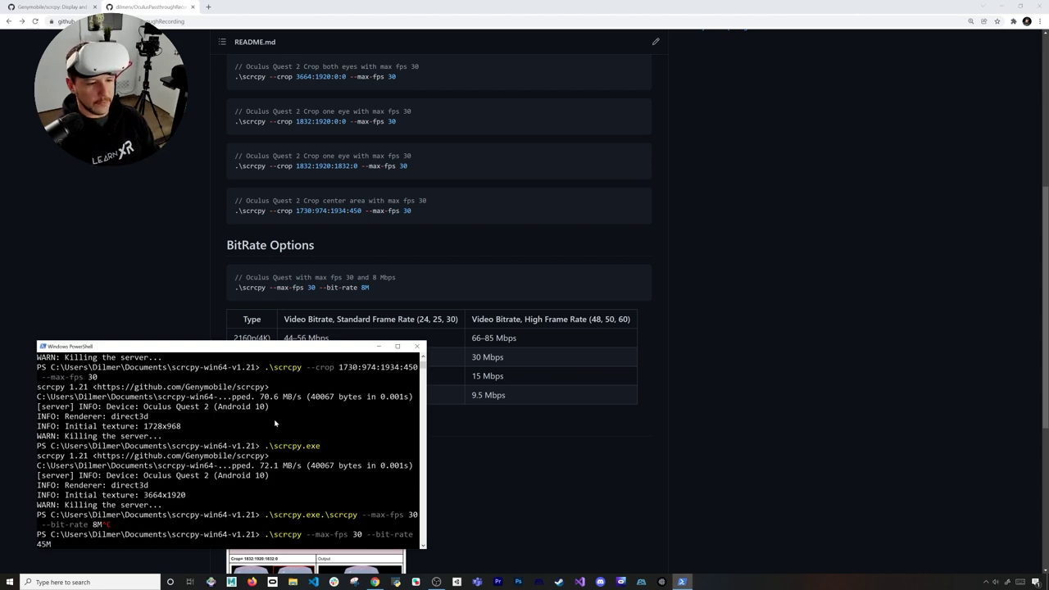
pyautogui.press('Return')
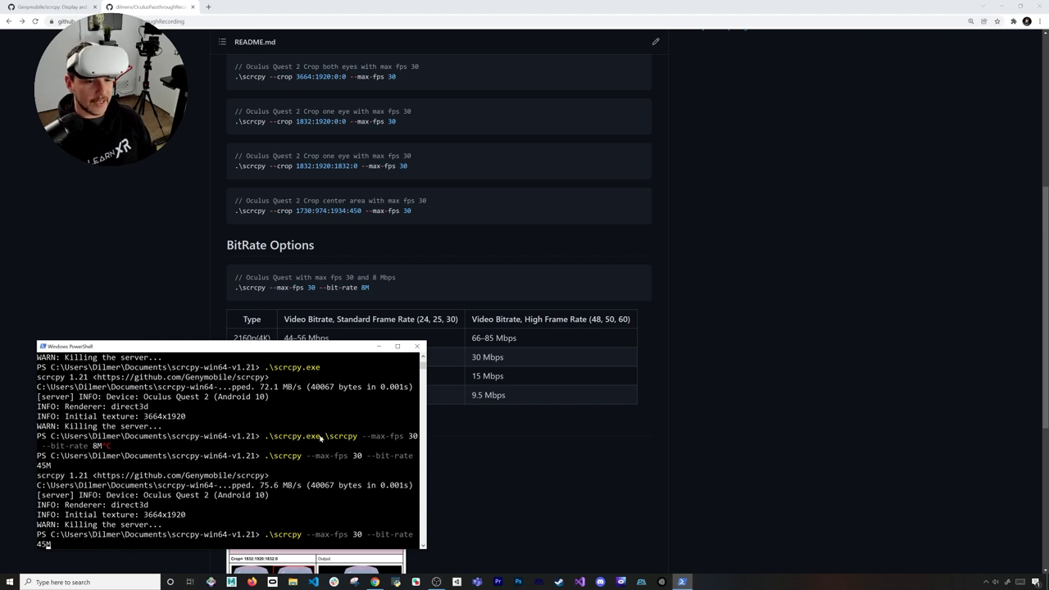
# - Move the PowerShell window clear of the bit rate table and run the mirroring command with --bit-rate 1M, ending it after viewing
pyautogui.moveTo(336, 347); pyautogui.dragTo(754, 251)
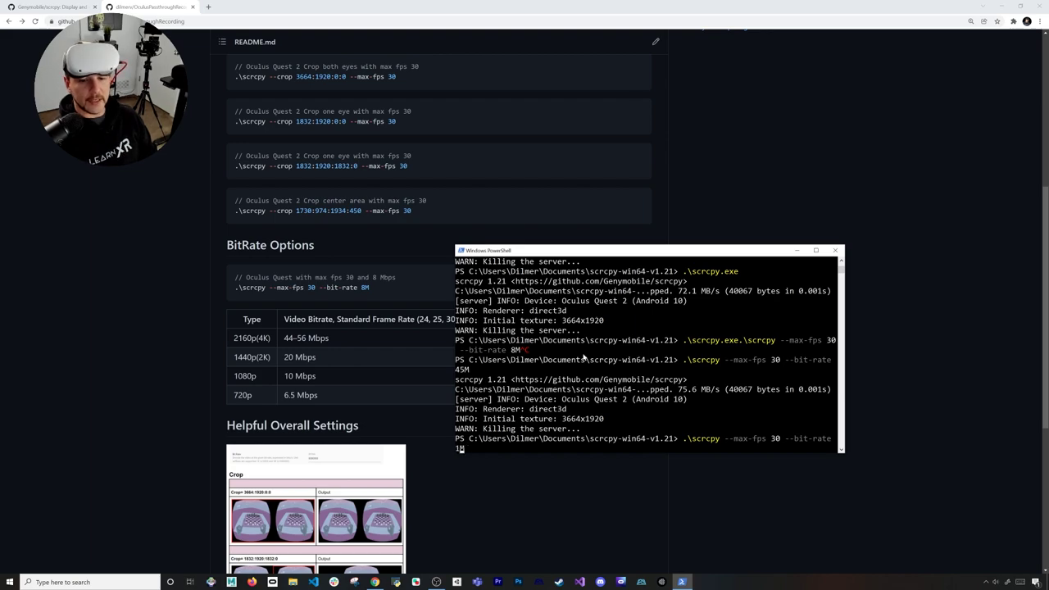
pyautogui.press('Return')
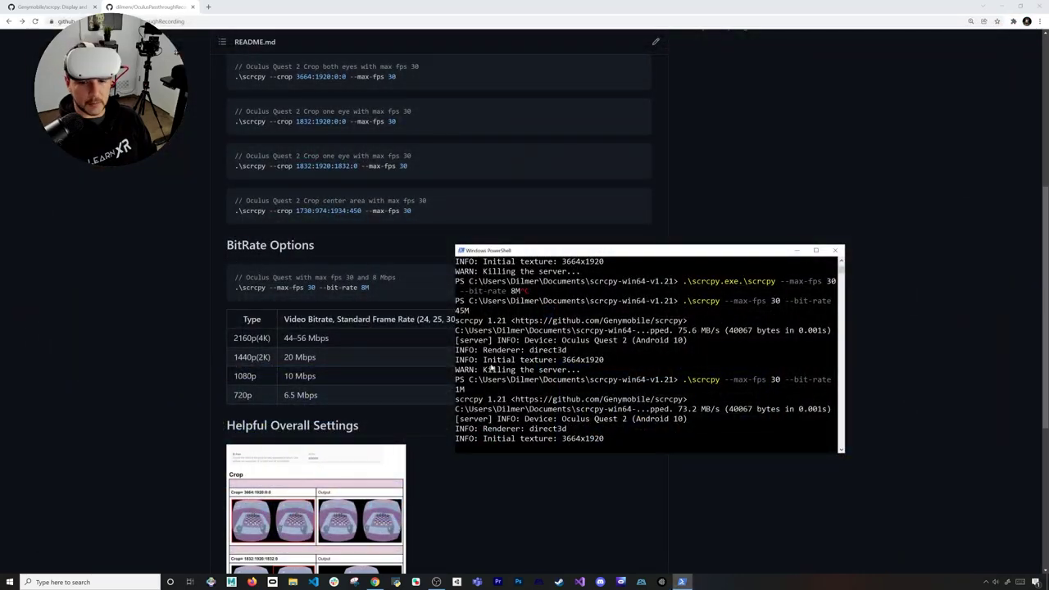
pyautogui.hotkey('ctrl', 'c')
# - Try the mirroring command with --bit-rate 0.5M and rerun it with 1M
pyautogui.press('Up')
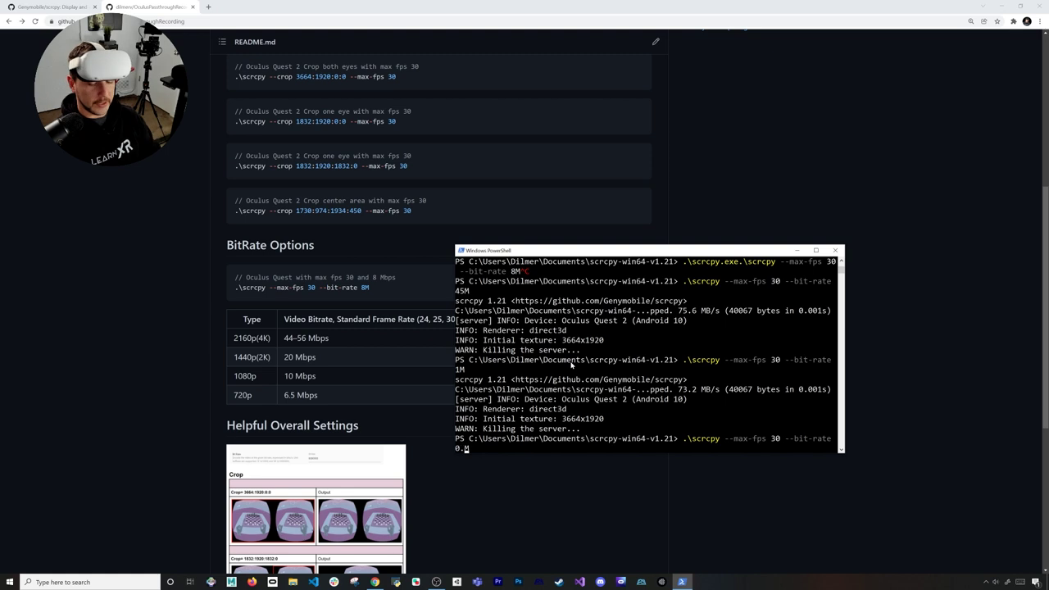
pyautogui.press('Return')
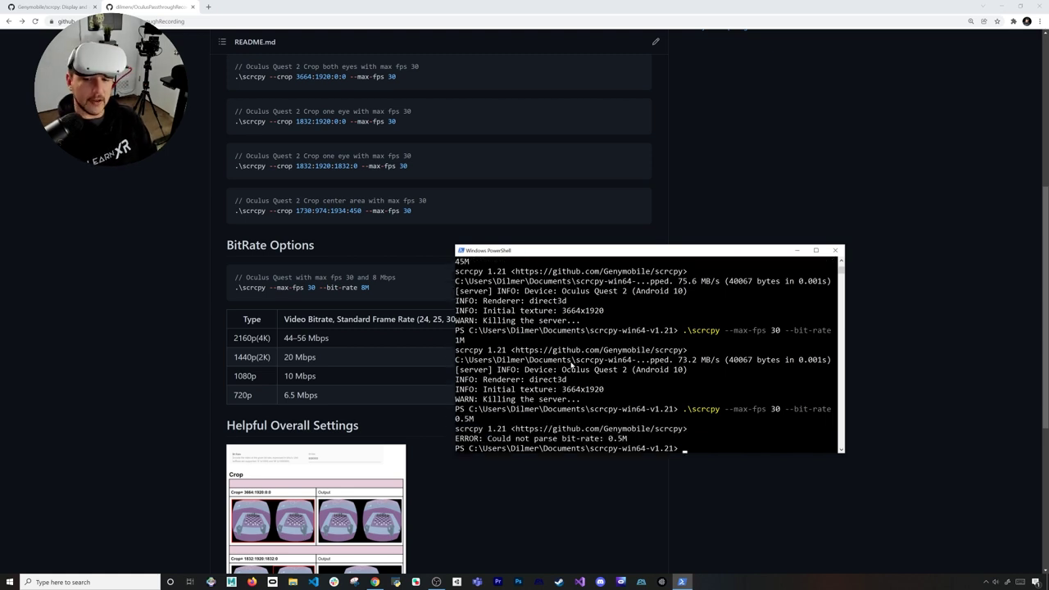
pyautogui.press('Up')
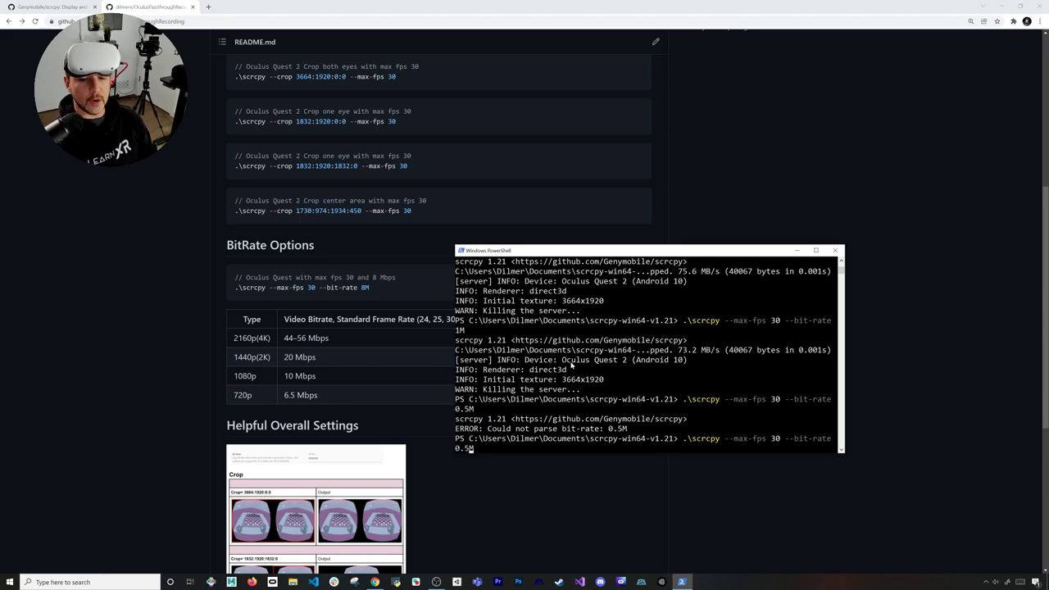
pyautogui.press('Return')
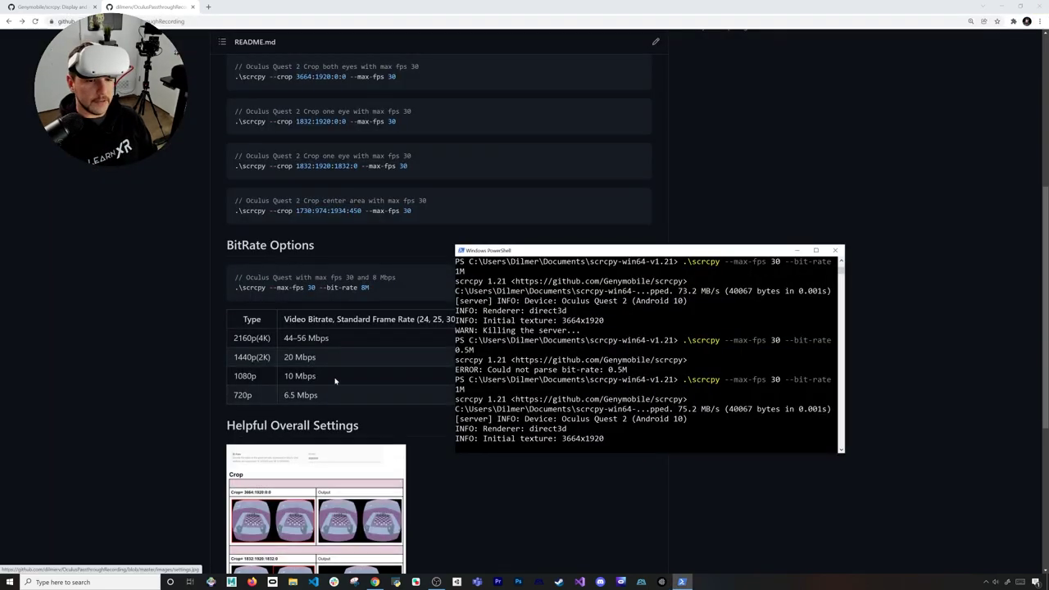
# - Examine the README's default command, crop options, bit rate options and helpful overall settings image, highlighting the commands
pyautogui.click(334, 380)
pyautogui.scroll(3, 334, 381)
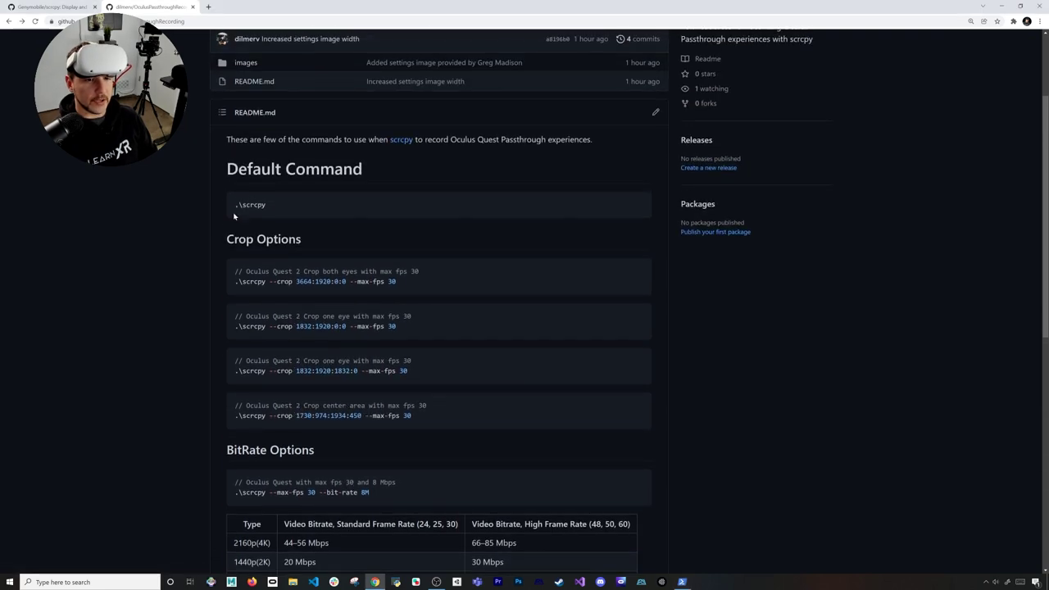
pyautogui.moveTo(234, 204); pyautogui.dragTo(299, 213)
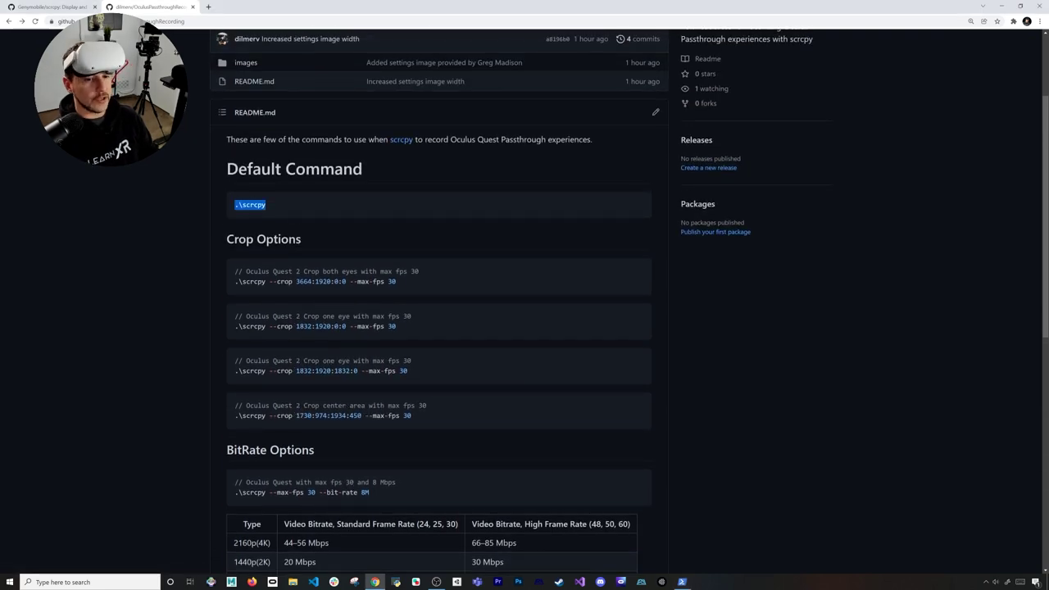
pyautogui.moveTo(234, 270); pyautogui.dragTo(351, 361)
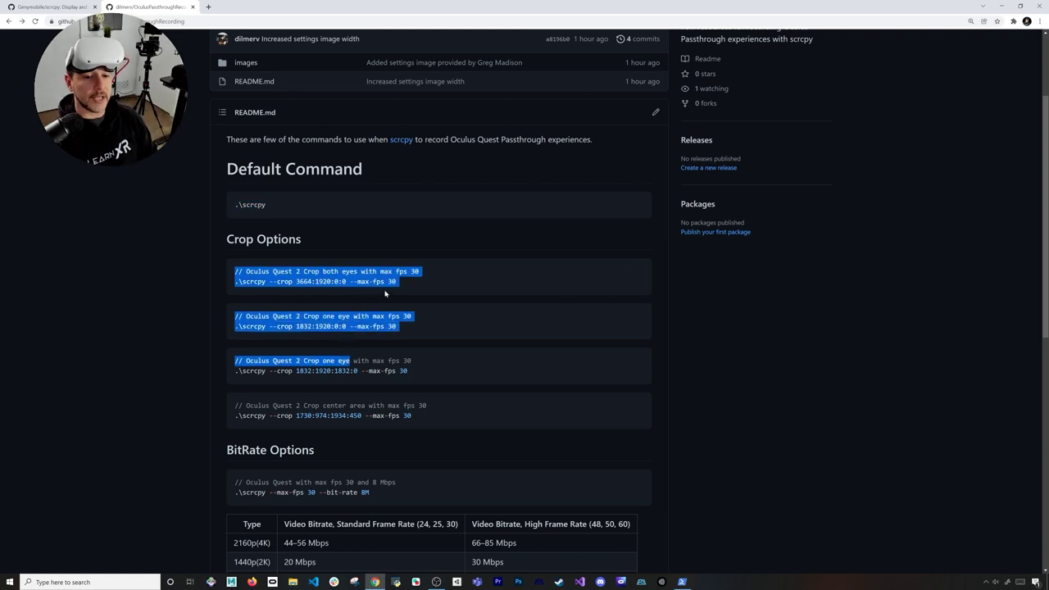
pyautogui.scroll(-3, 456, 364)
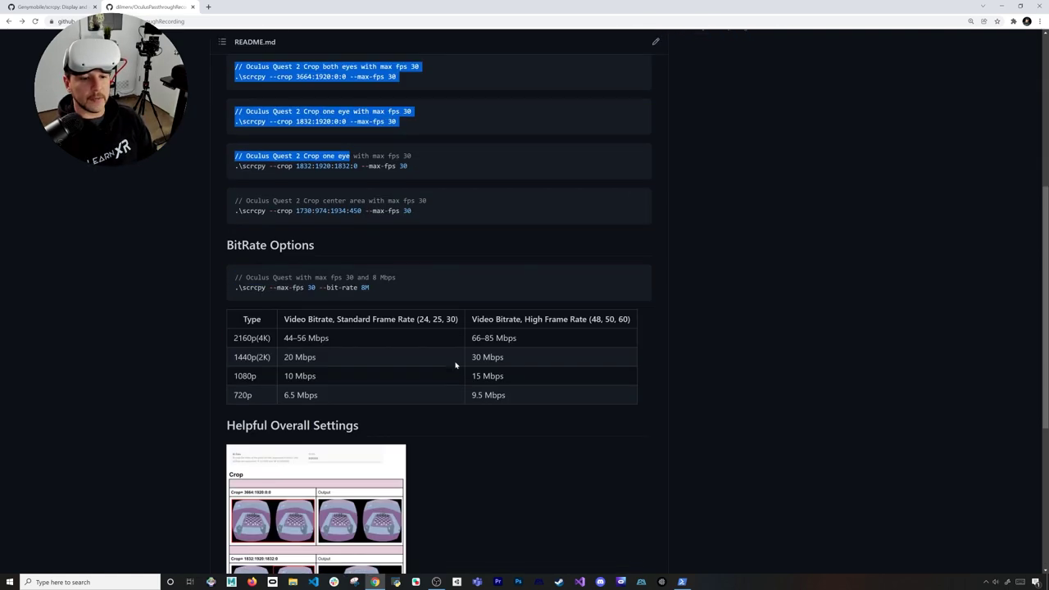
pyautogui.moveTo(225, 245); pyautogui.dragTo(379, 286)
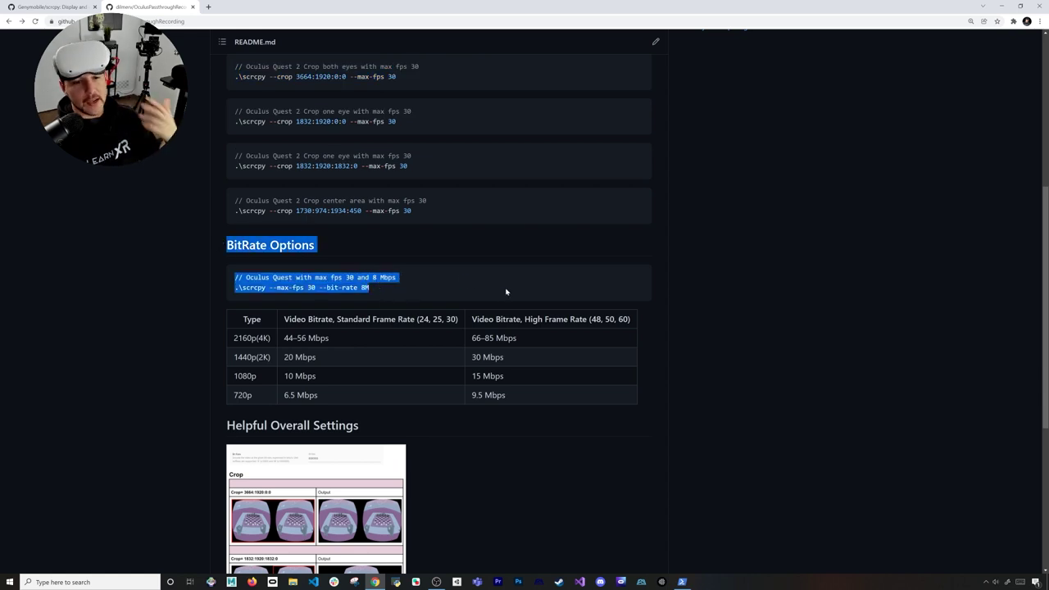
pyautogui.scroll(-2, 547, 291)
pyautogui.scroll(-1, 559, 296)
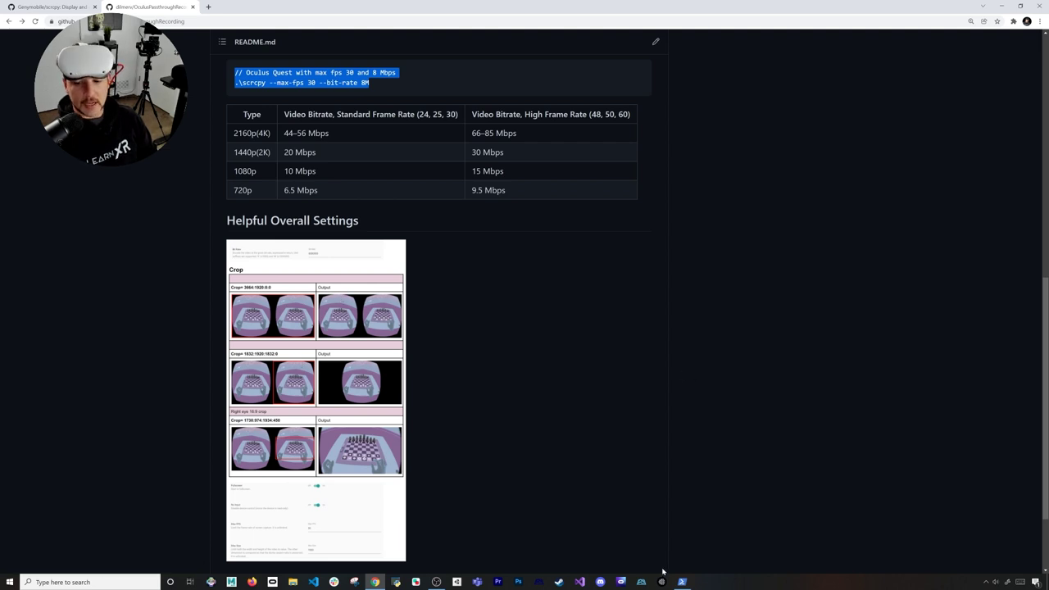
pyautogui.scroll(-3, 492, 437)
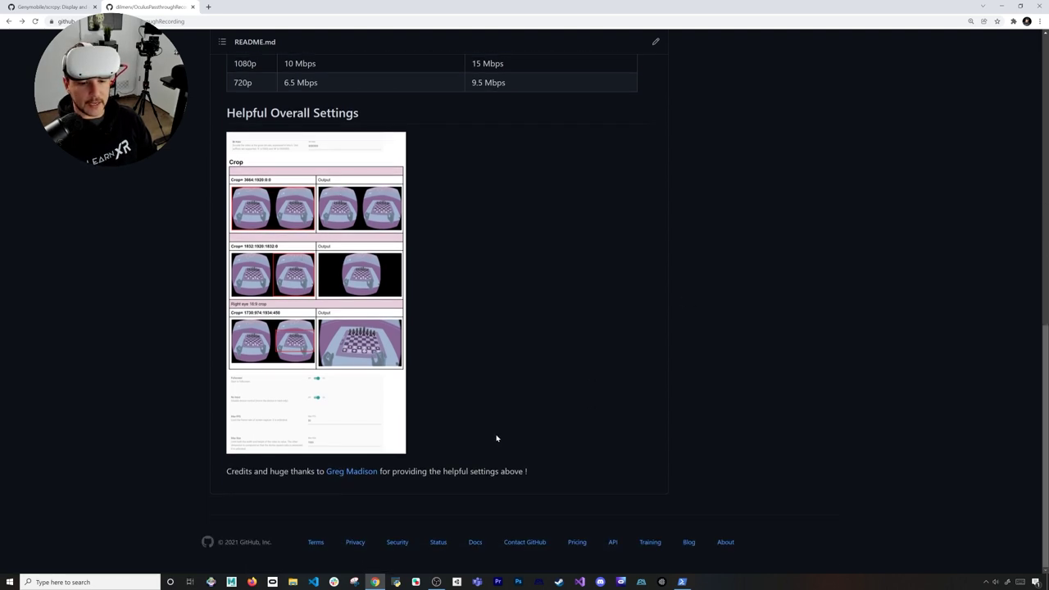
# - Switch to SideQuest, open its headset Stream Options and look through the available settings
pyautogui.click(662, 582)
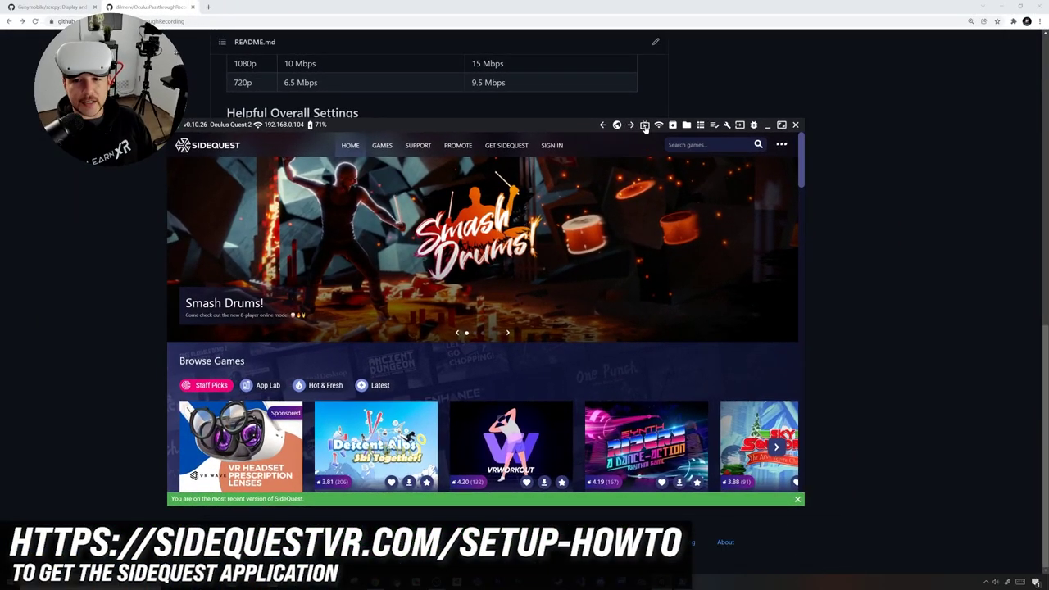
pyautogui.click(645, 125)
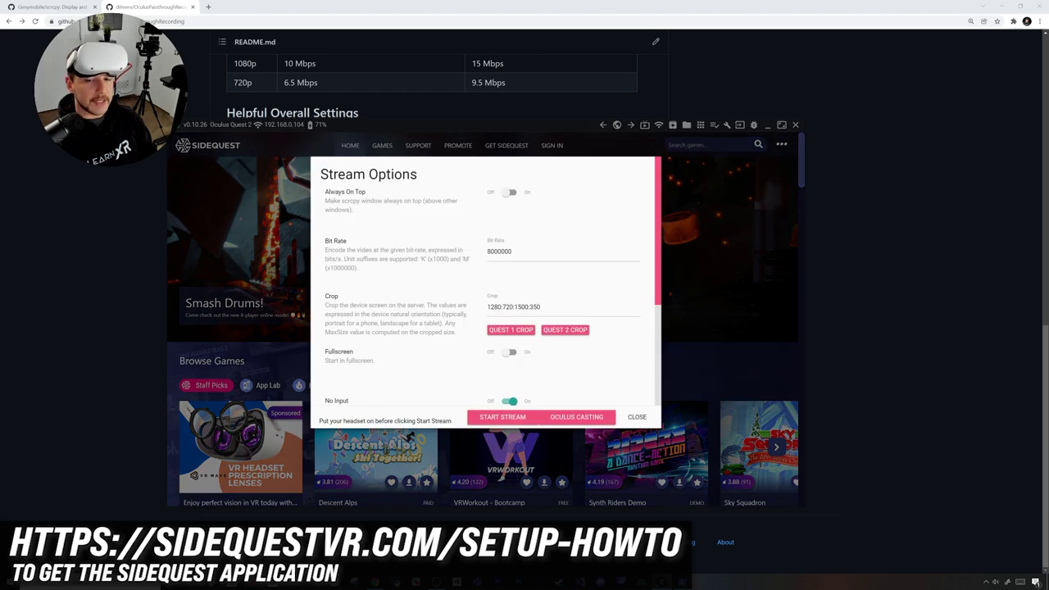
pyautogui.scroll(-1, 465, 262)
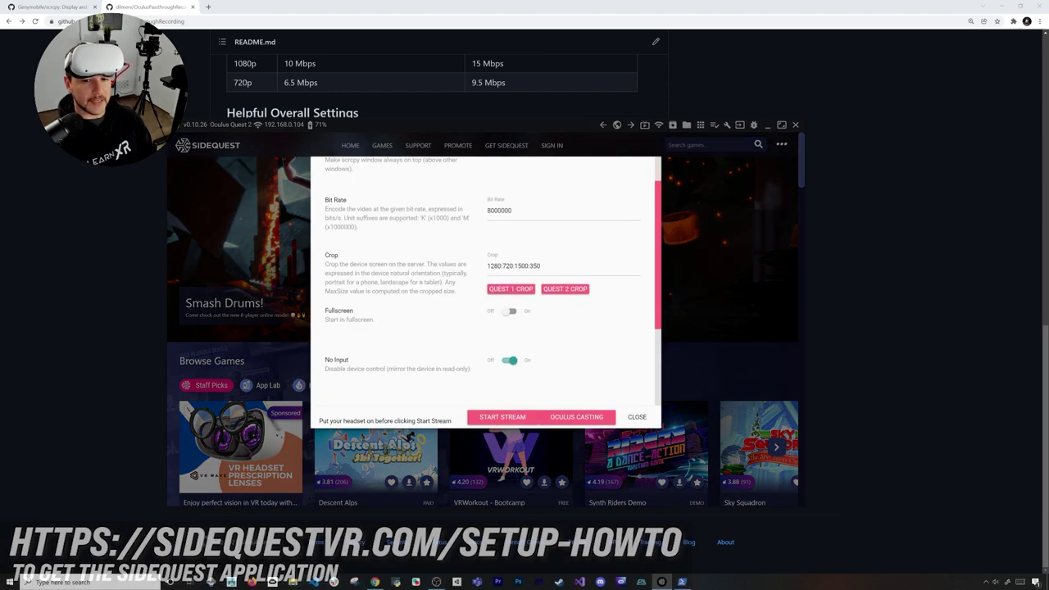
pyautogui.scroll(-3, 511, 344)
pyautogui.scroll(4, 511, 339)
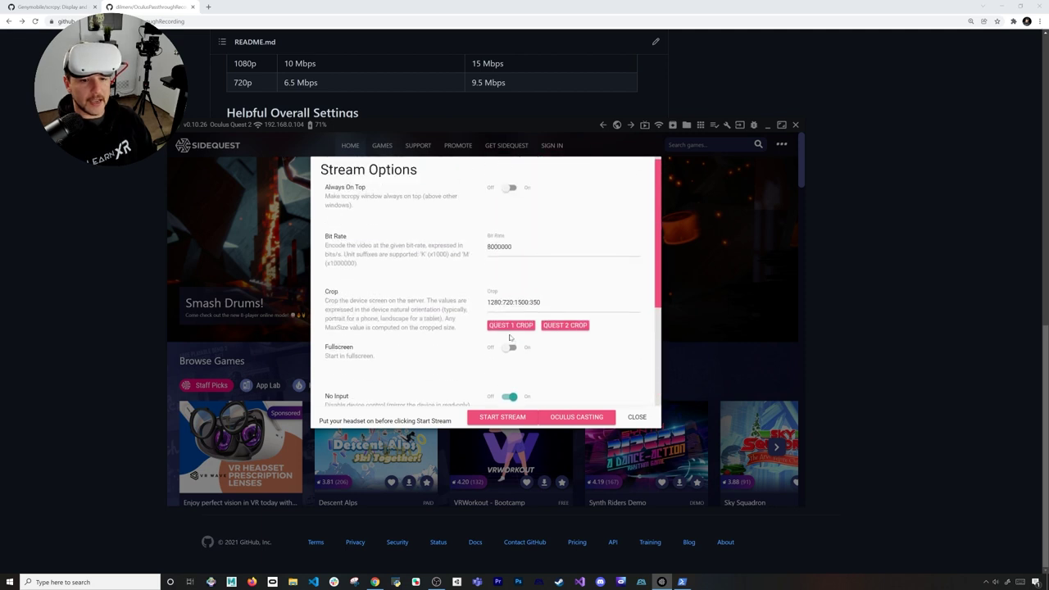
# - Set Max FPS to 30 and Max Size to 1920 in the Stream Options and start the stream
pyautogui.scroll(-3, 443, 224)
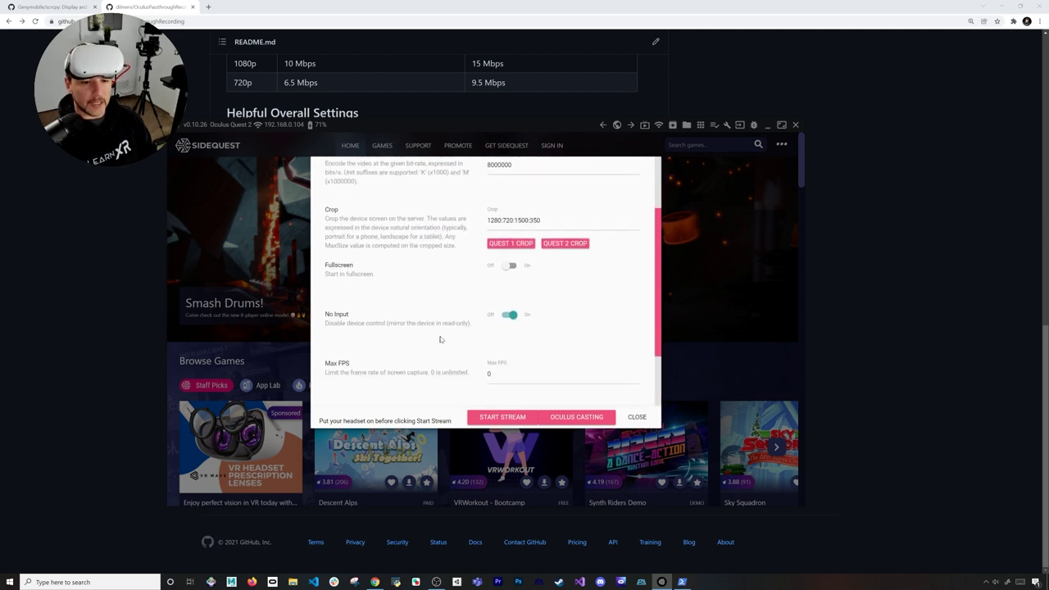
pyautogui.doubleClick(490, 333)
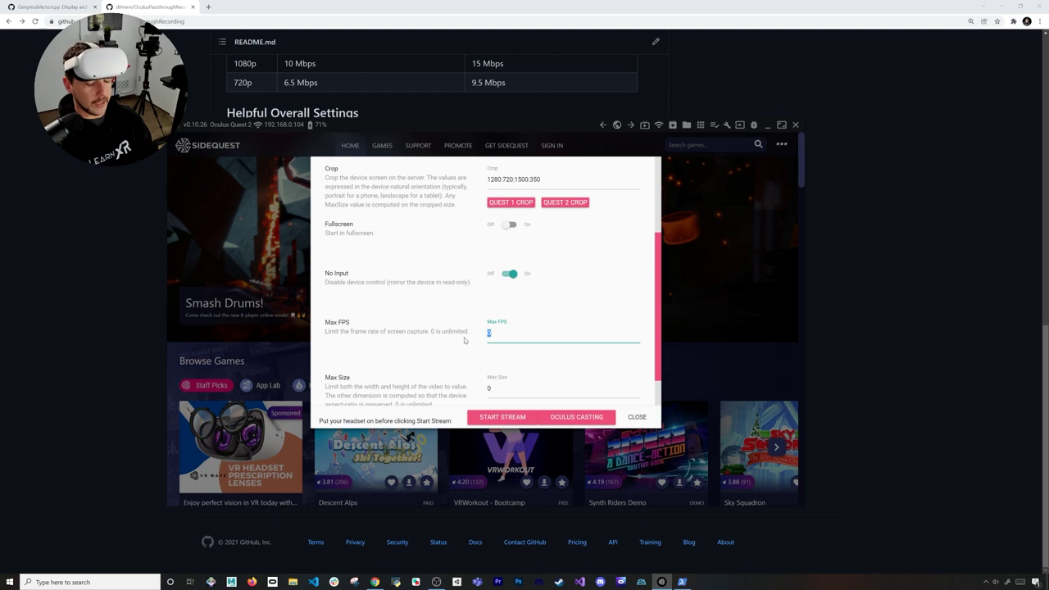
pyautogui.write('30')
pyautogui.press('Tab')
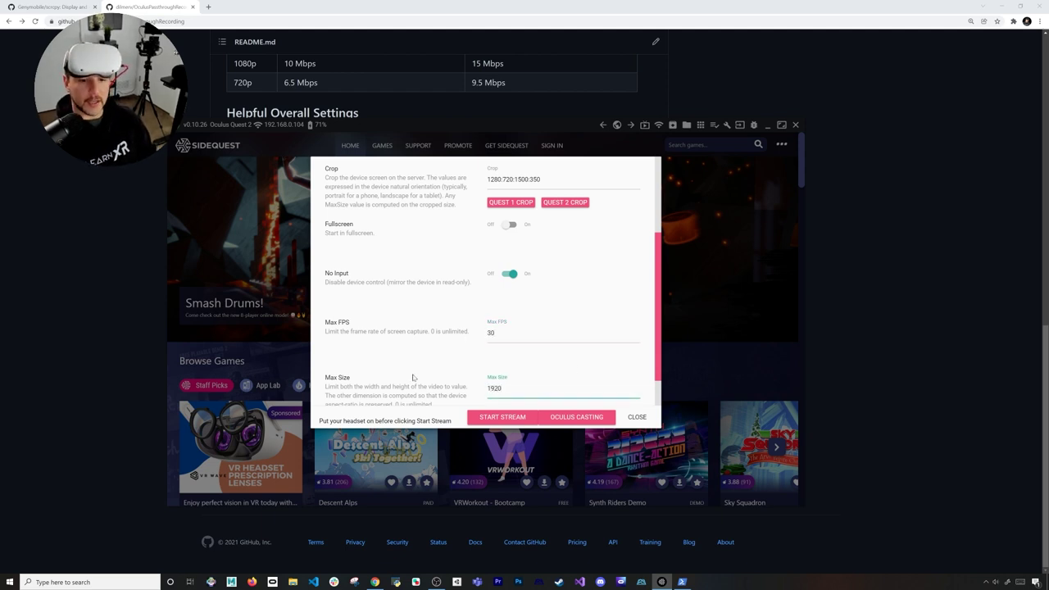
pyautogui.scroll(2, 413, 377)
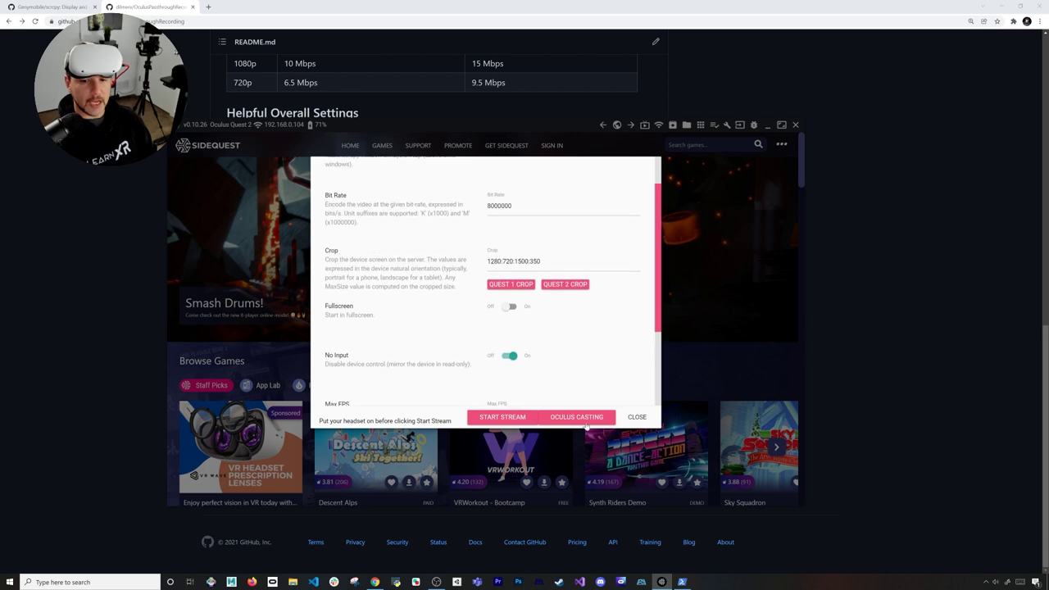
pyautogui.scroll(-1, 551, 347)
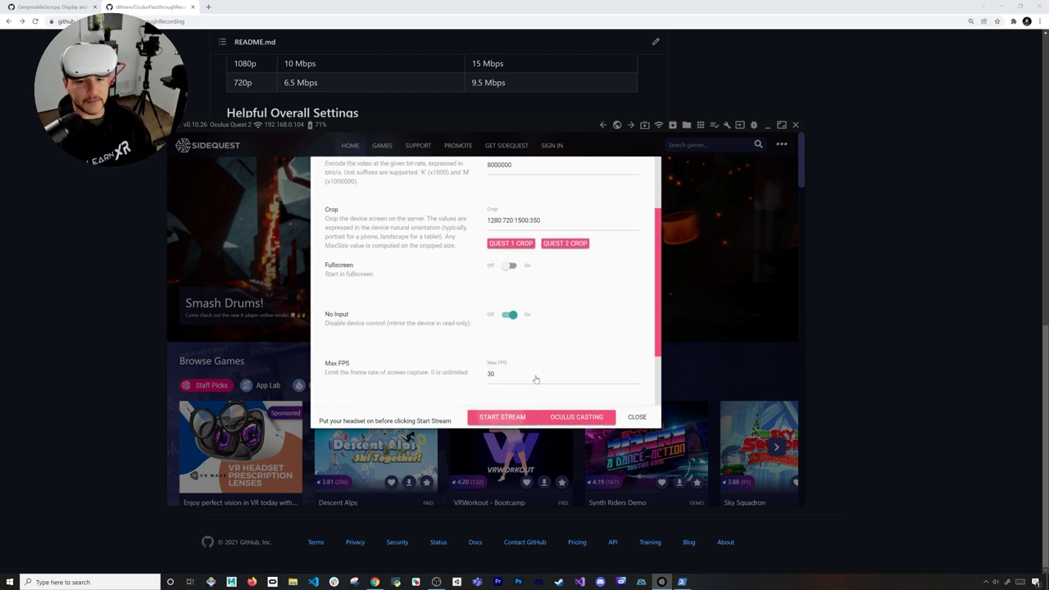
pyautogui.press('Return')
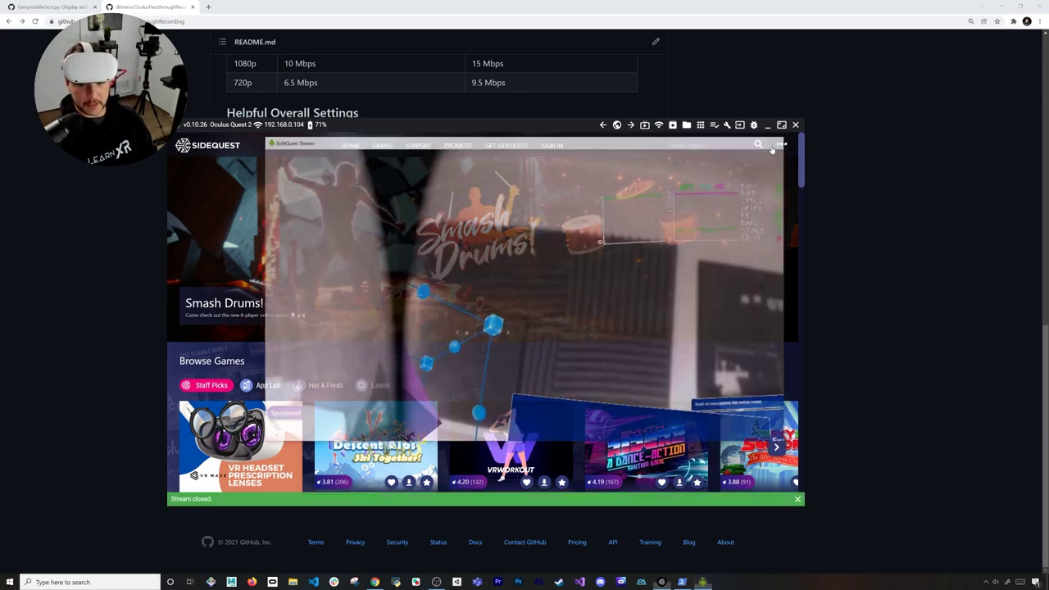
# - Reopen the Stream Options, select the Crop value and minimize SideQuest to get back to the README
pyautogui.click(646, 125)
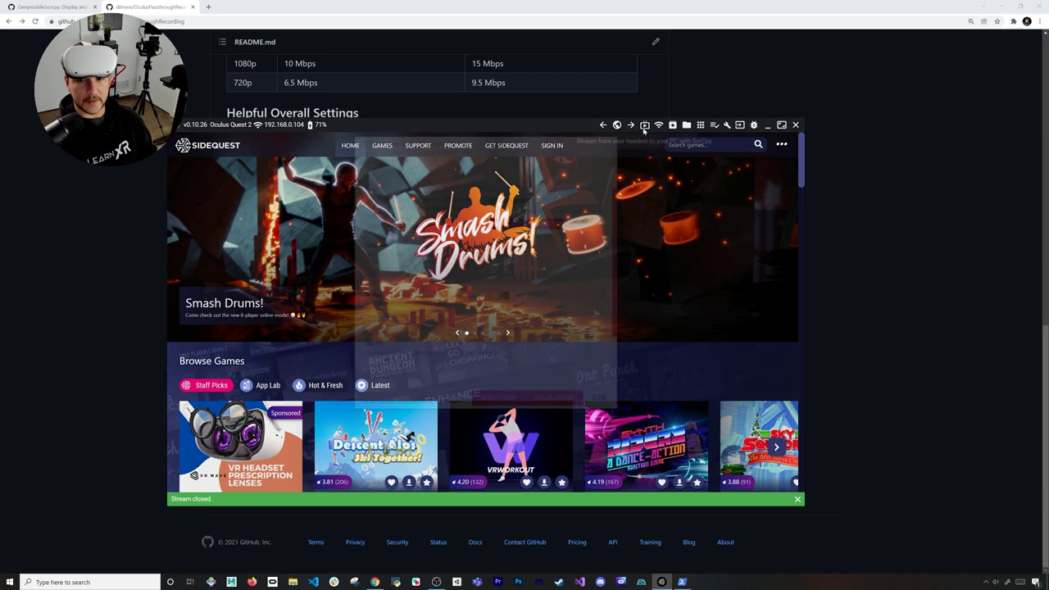
pyautogui.scroll(2, 589, 187)
pyautogui.moveTo(540, 308); pyautogui.dragTo(487, 308)
pyautogui.hotkey('ctrl', 'a')
pyautogui.click(767, 125)
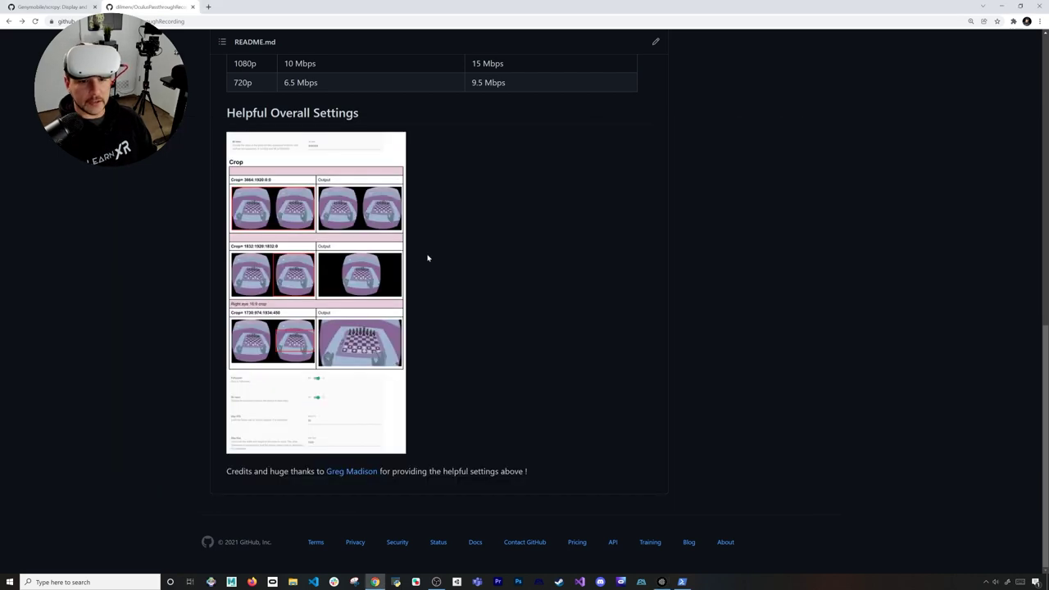
# - Copy the one-eye crop value 1832:1920:0:0 from the README into the Crop setting of SideQuest's Stream Options
pyautogui.scroll(6, 434, 265)
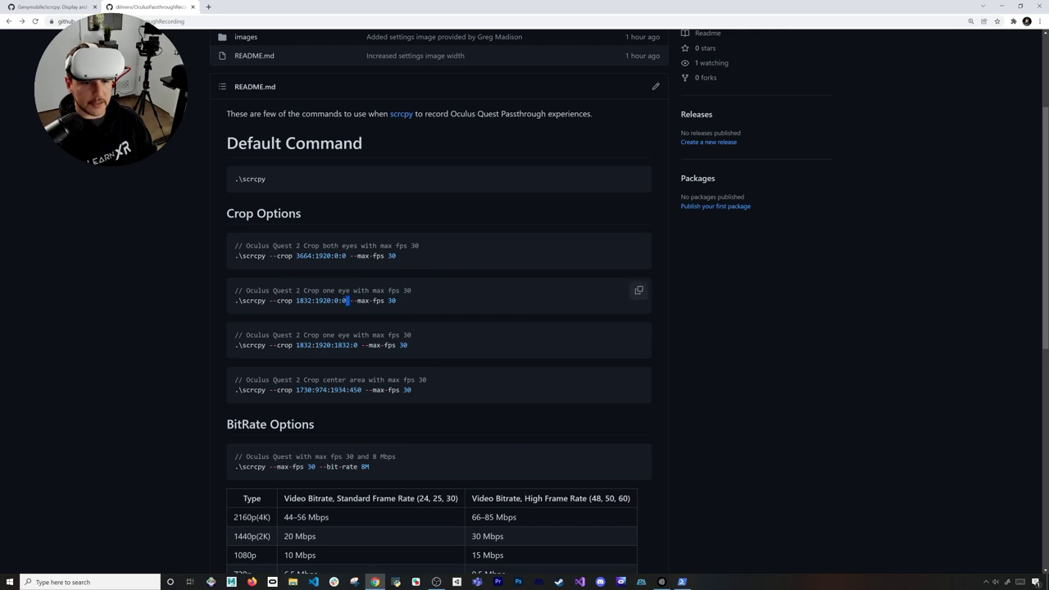
pyautogui.moveTo(297, 302); pyautogui.dragTo(346, 302)
pyautogui.hotkey('ctrl', 'c')
pyautogui.hotkey('alt', 'Tab')
pyautogui.click(516, 309)
pyautogui.hotkey('ctrl', 'a')
pyautogui.hotkey('ctrl', 'v')
# - Start the SideQuest stream with the one-eye crop and bring the main SideQuest window back to the front
pyautogui.scroll(-1, 514, 353)
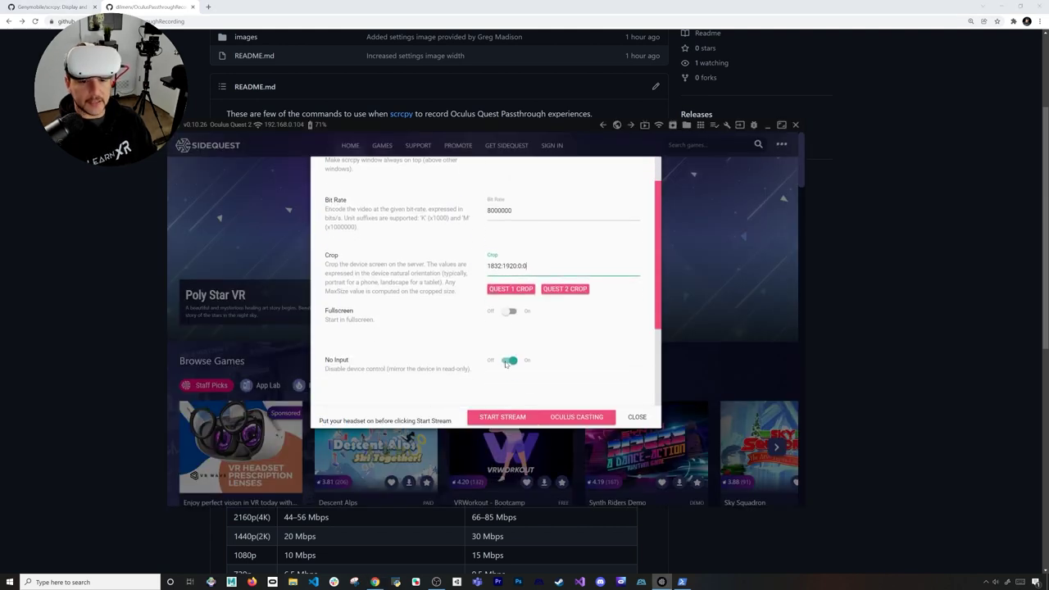
pyautogui.click(489, 419)
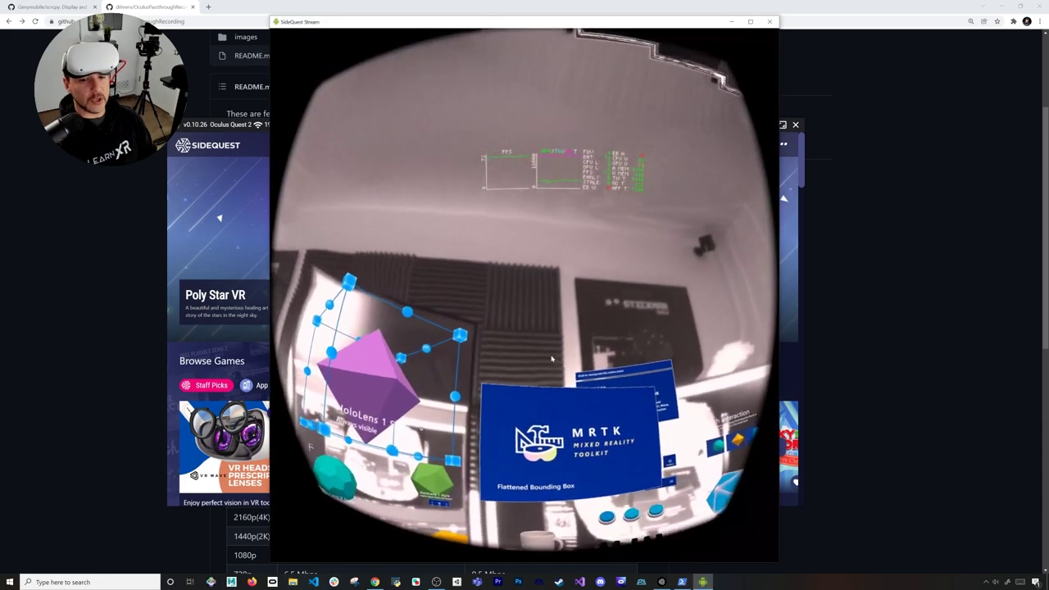
pyautogui.click(660, 582)
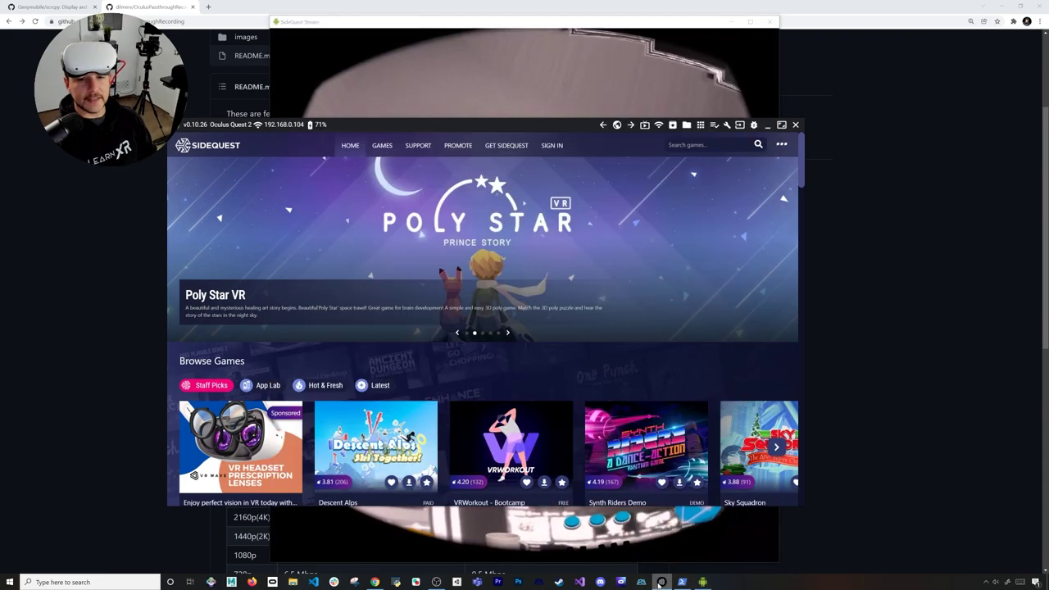
# - Minimize the main SideQuest window and close the SideQuest Stream window to return to the README
pyautogui.click(768, 124)
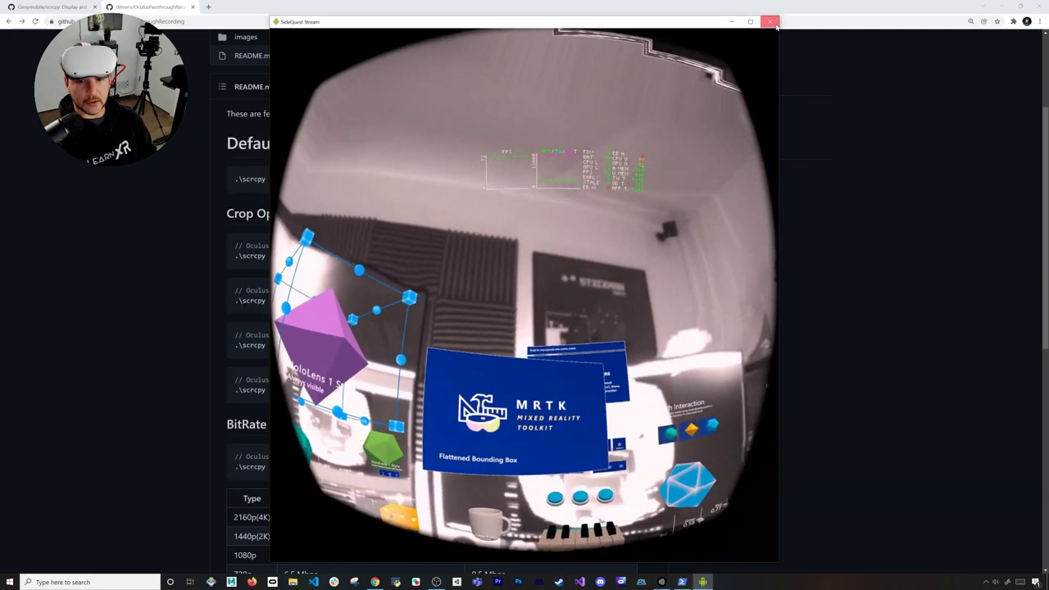
pyautogui.click(770, 21)
# - Review the README from the default scrcpy command and crop options through the bit rate table to the Helpful Overall Settings image
pyautogui.scroll(3, 573, 291)
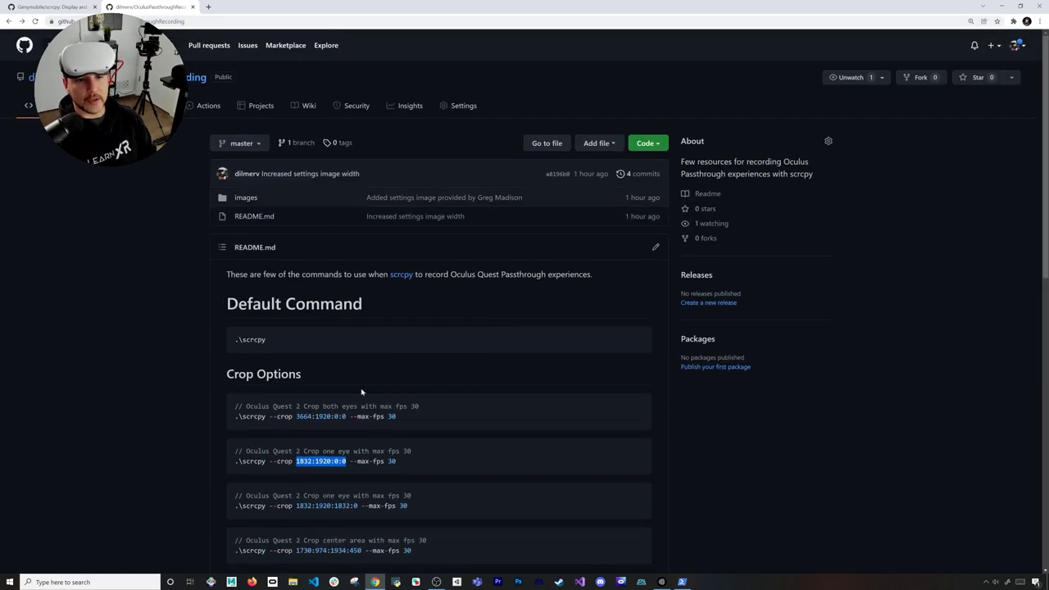
pyautogui.scroll(-1, 368, 254)
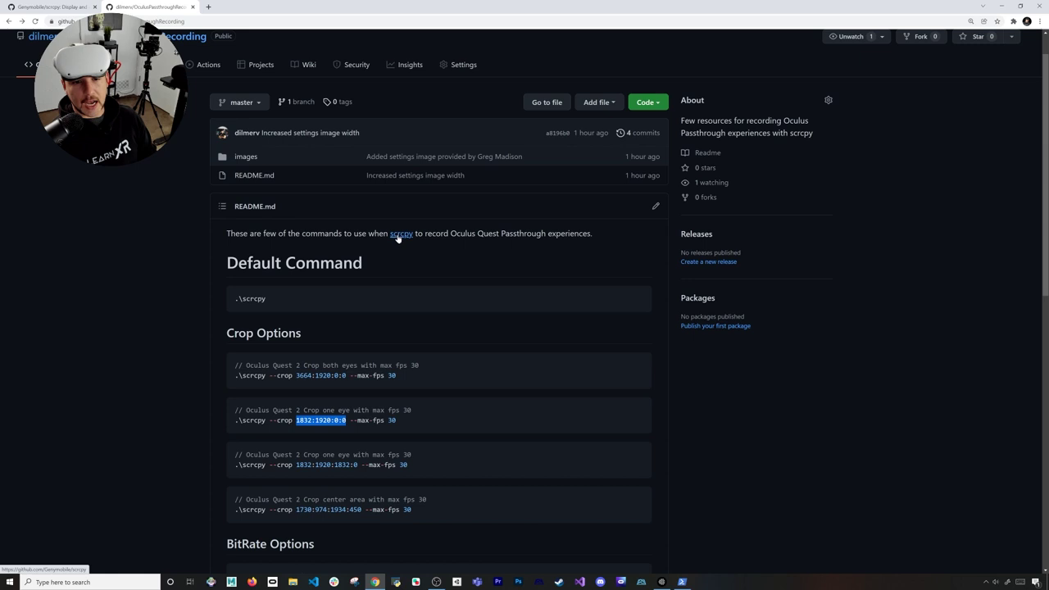
pyautogui.scroll(-10, 451, 347)
pyautogui.scroll(-2, 447, 376)
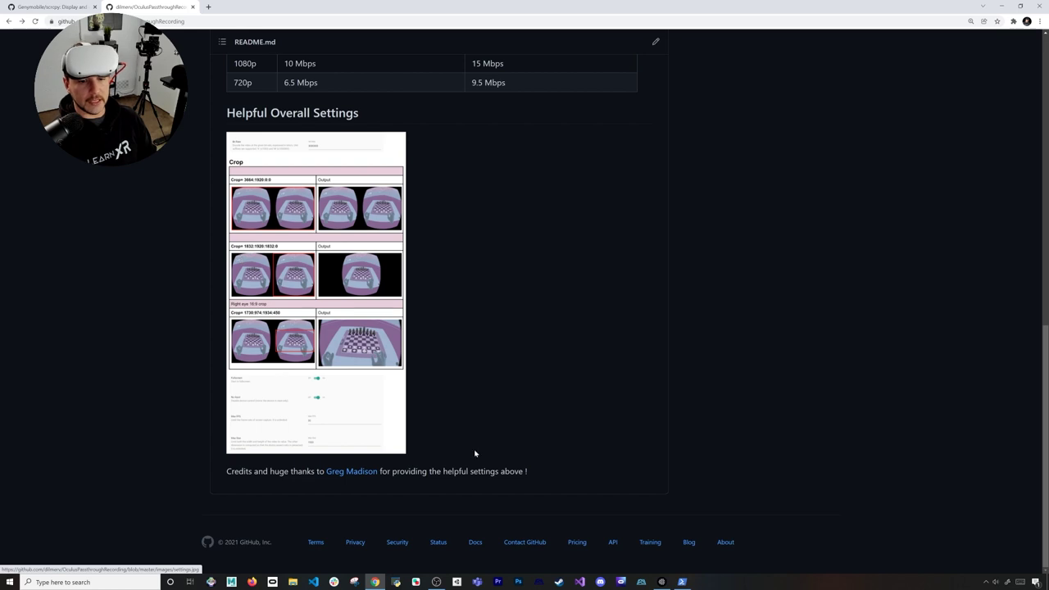
pyautogui.scroll(3, 430, 355)
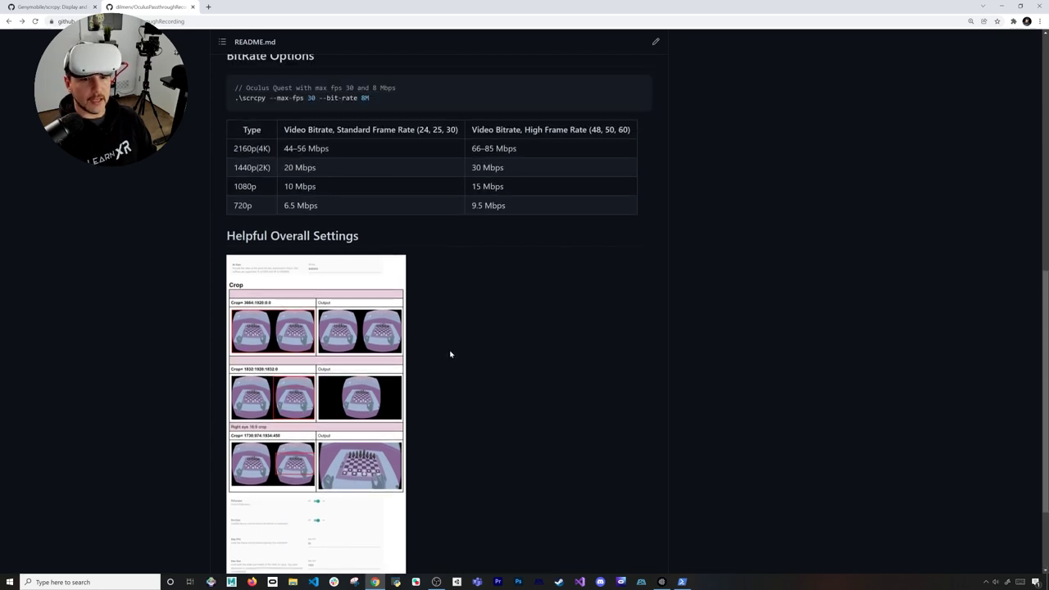
pyautogui.scroll(8, 450, 354)
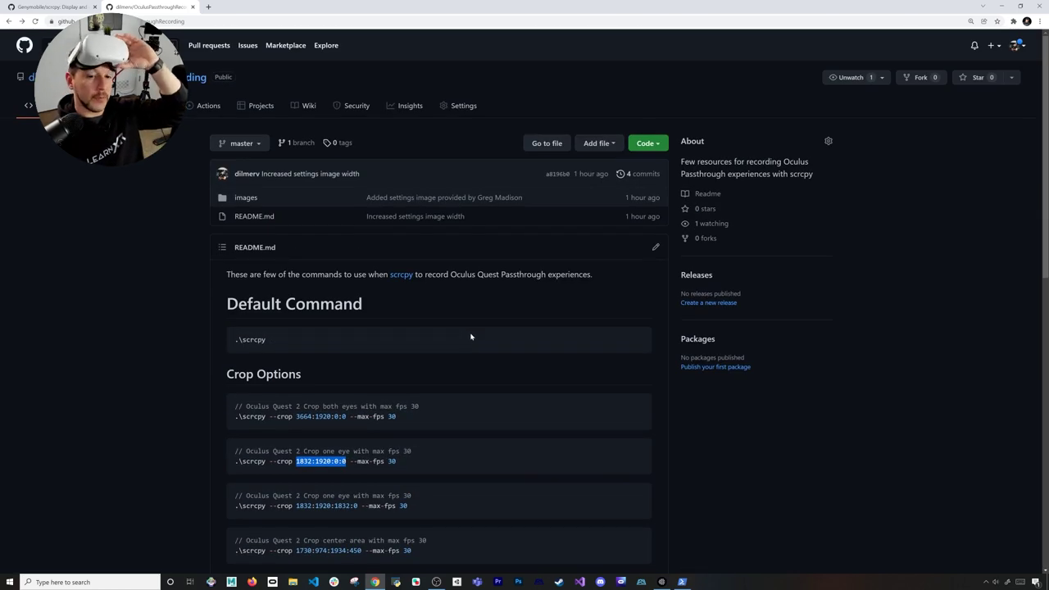